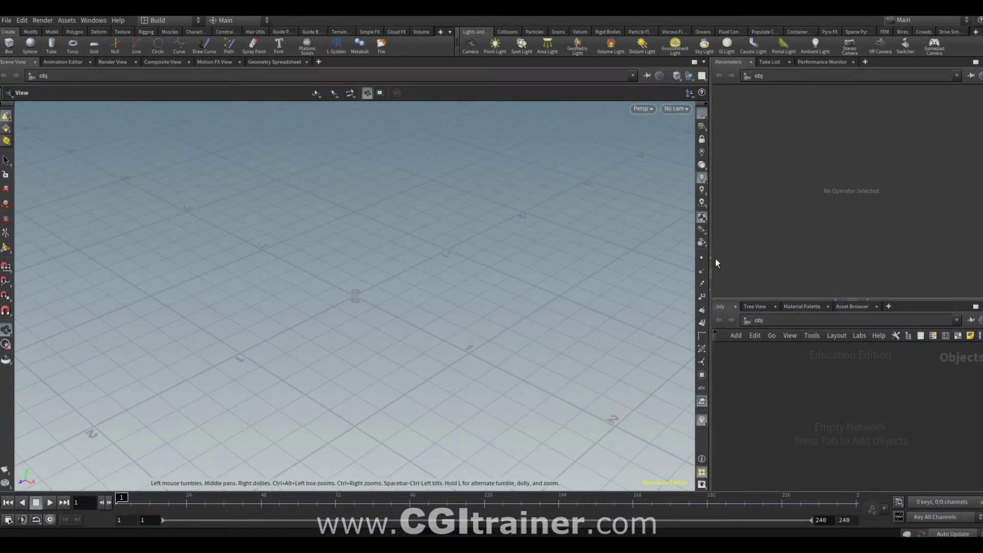
- Shrink the 3D viewport leftward so the parameter and network panels get more space
left_click_drag(712, 270, 518, 271)
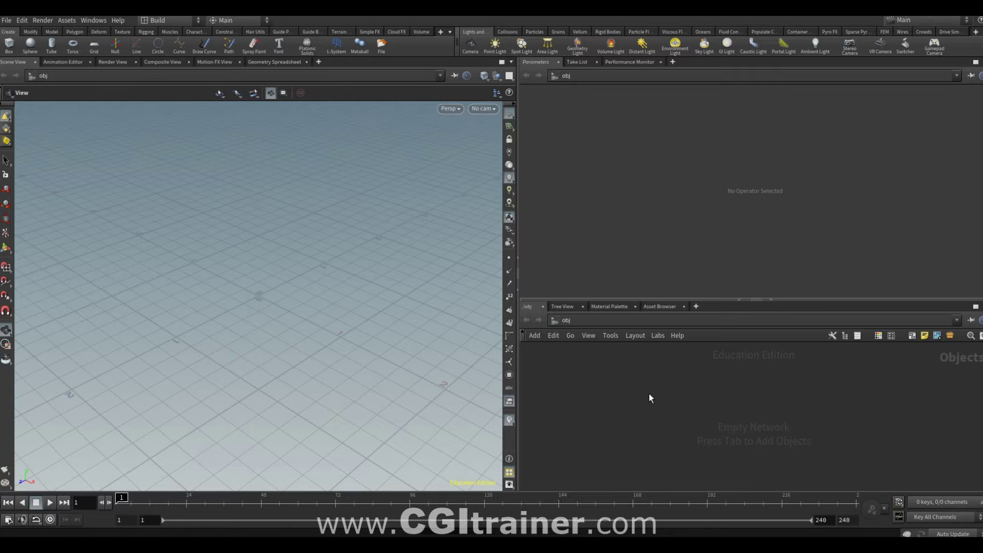
- Add a Mocap Biped 3 character using the Walks and Turns animation type
key("Tab")
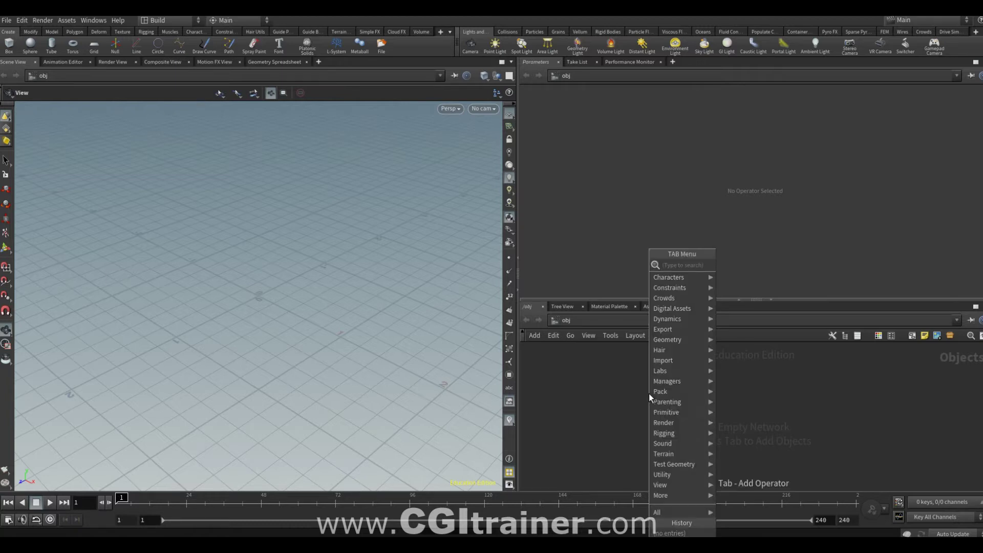
type("moc")
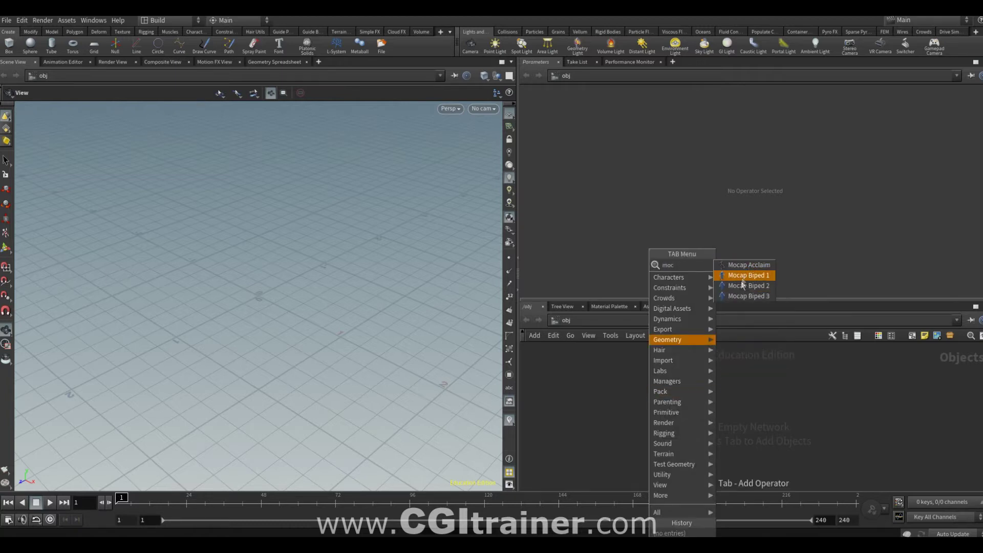
left_click(737, 296)
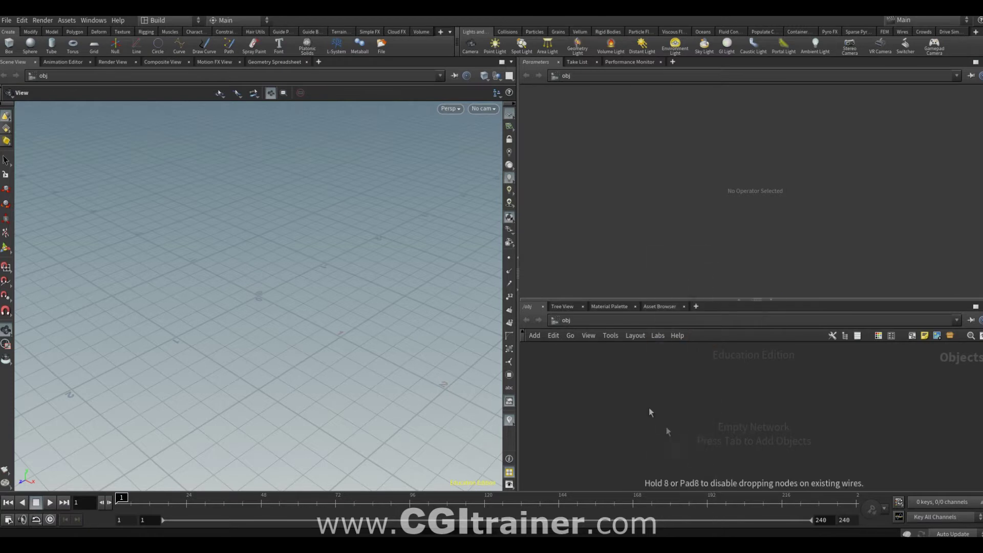
left_click(631, 380)
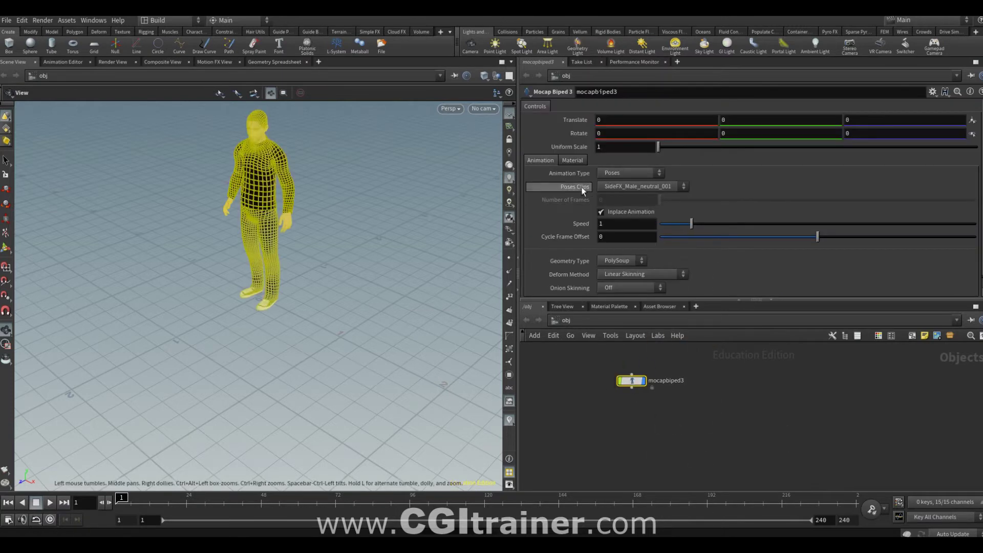
left_click(614, 173)
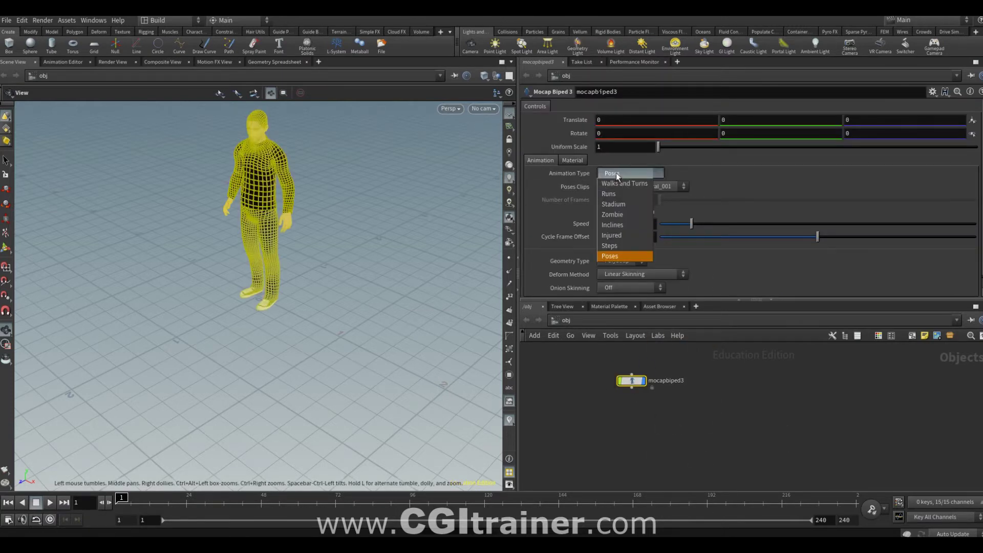
left_click(623, 184)
- Preview the SideFX_Male_walk_L_001 walk clip, toggling Inplace Animation and replaying it
key("Up")
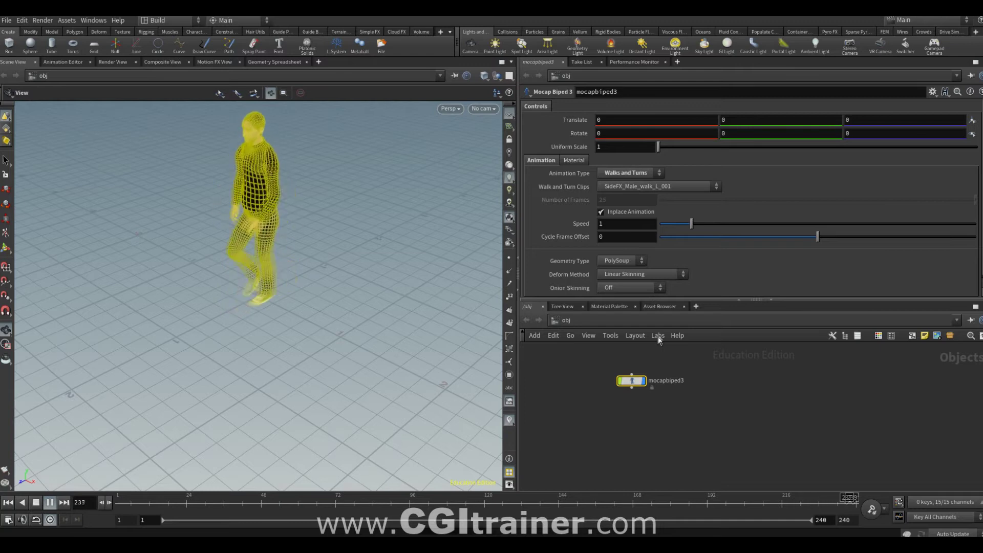
key("ctrl+Up")
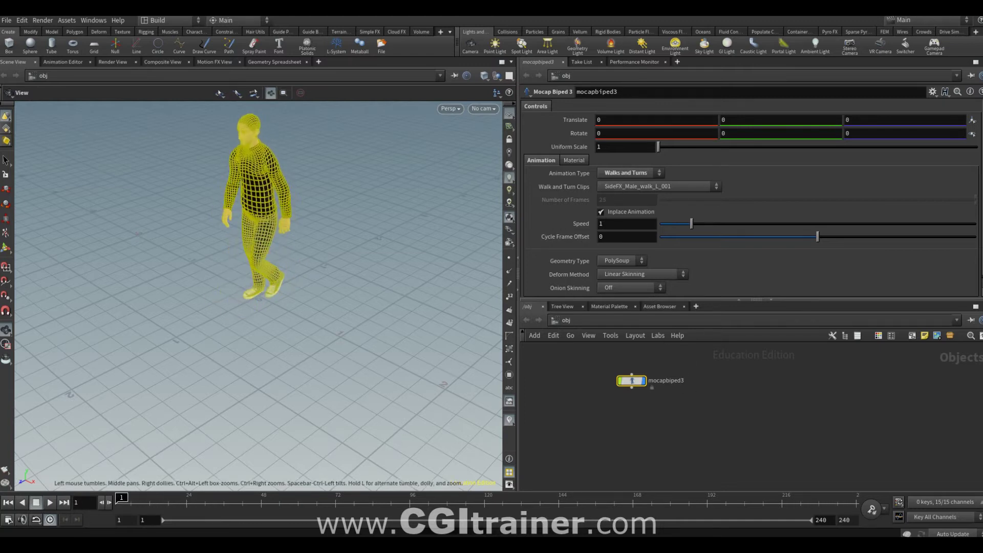
left_click(624, 213)
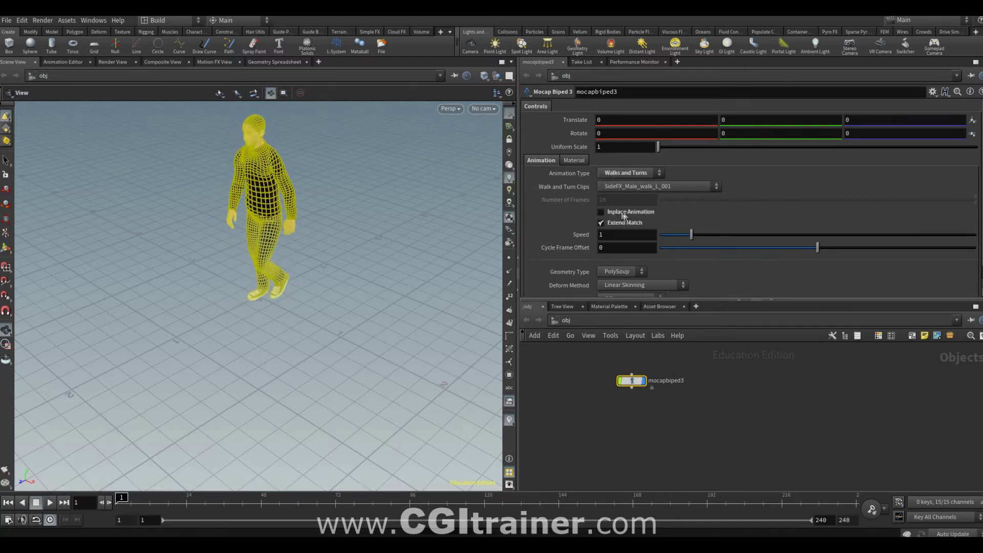
left_click(50, 502)
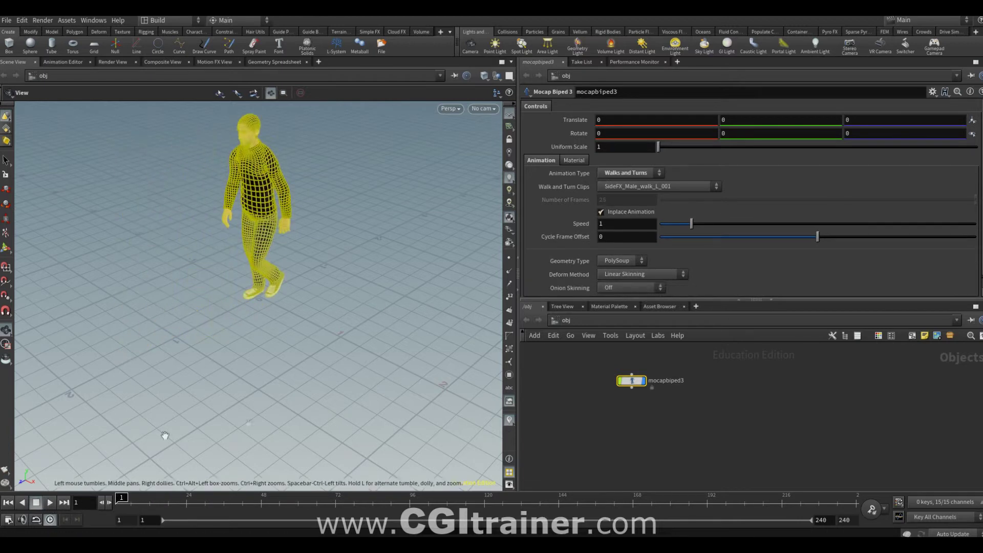
left_click(53, 503)
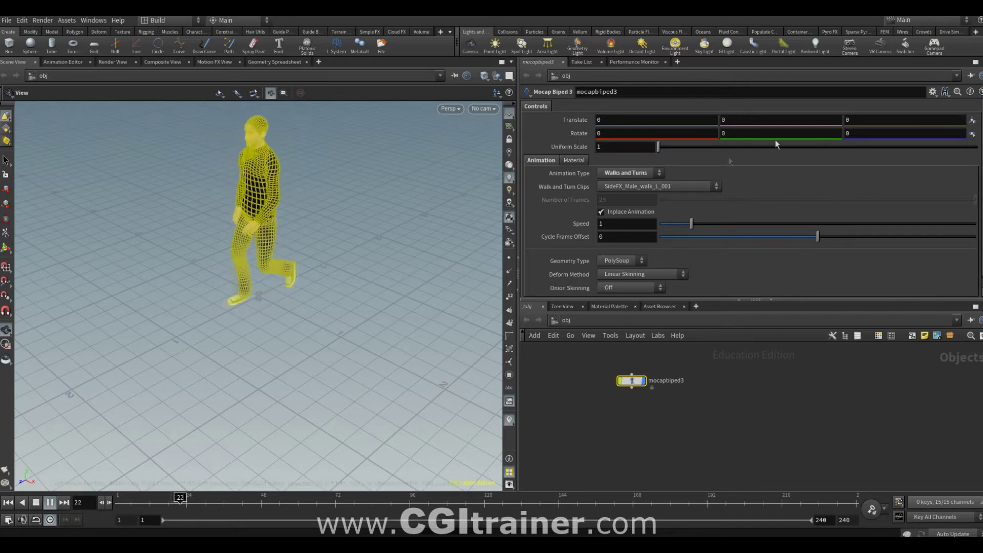
- Drive the biped's Translate Z with a time-based expression and play from frame 1
left_click(870, 120)
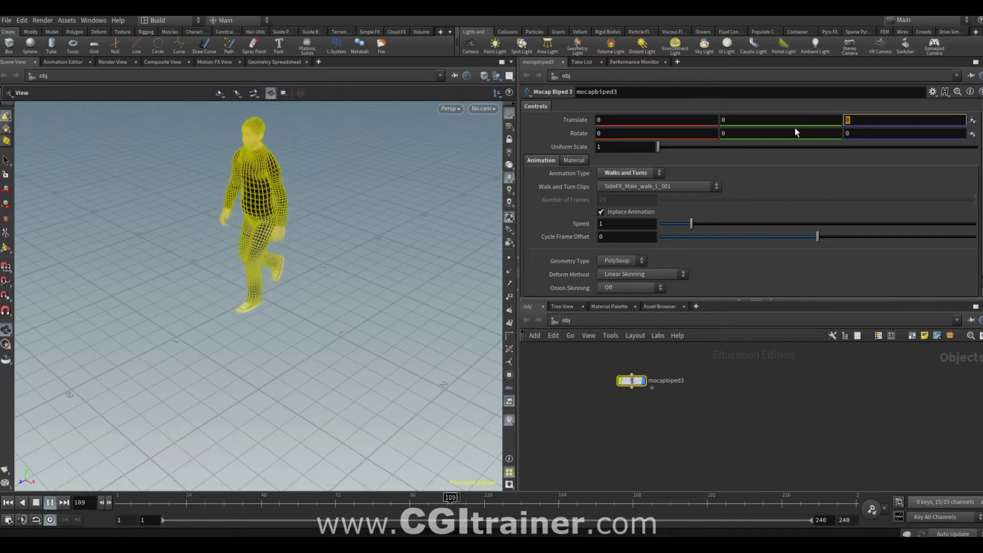
type("$")
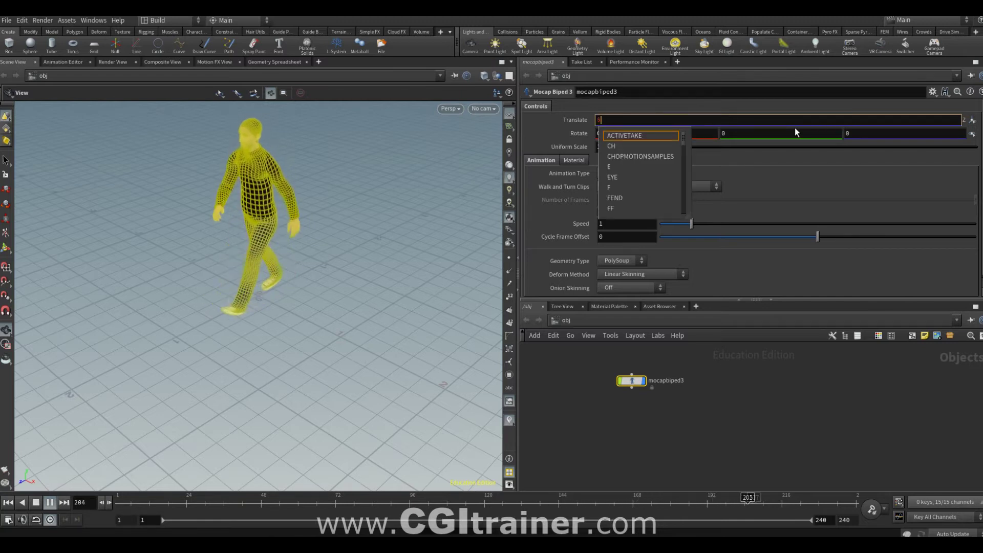
type("F")
key("Return")
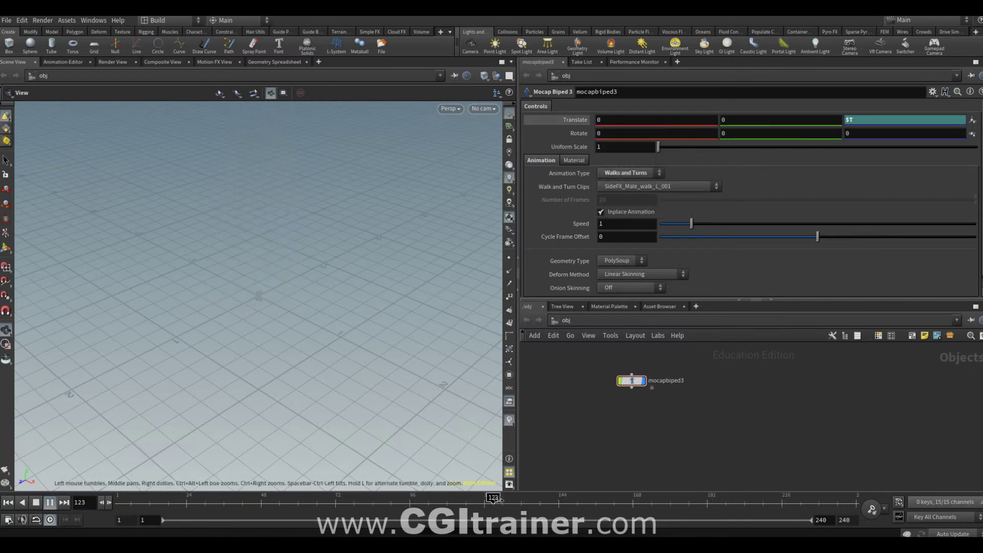
left_click_drag(268, 501, 121, 501)
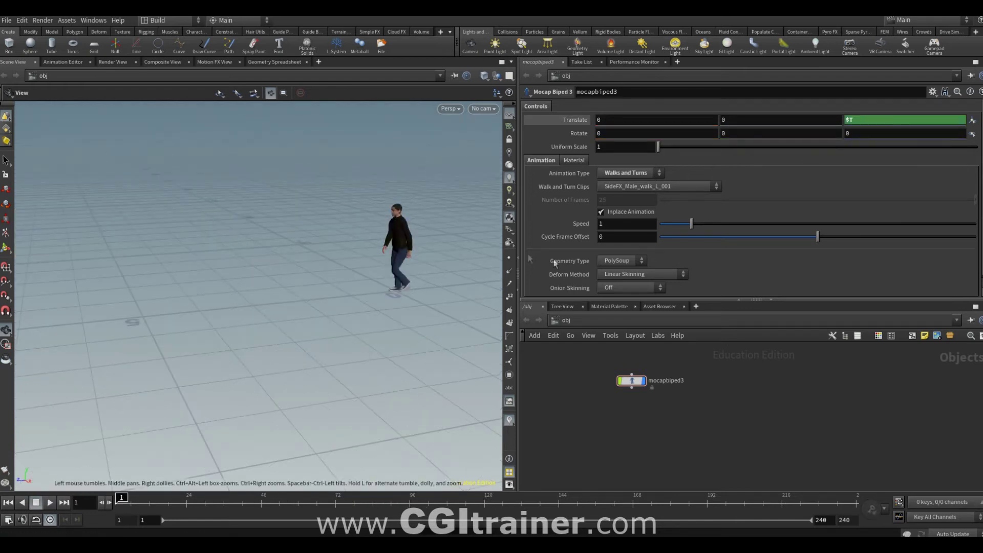
left_click(50, 502)
- Refine the Translate Z expression to $T*1.3 and stop playback
left_click_drag(249, 340, 248, 368)
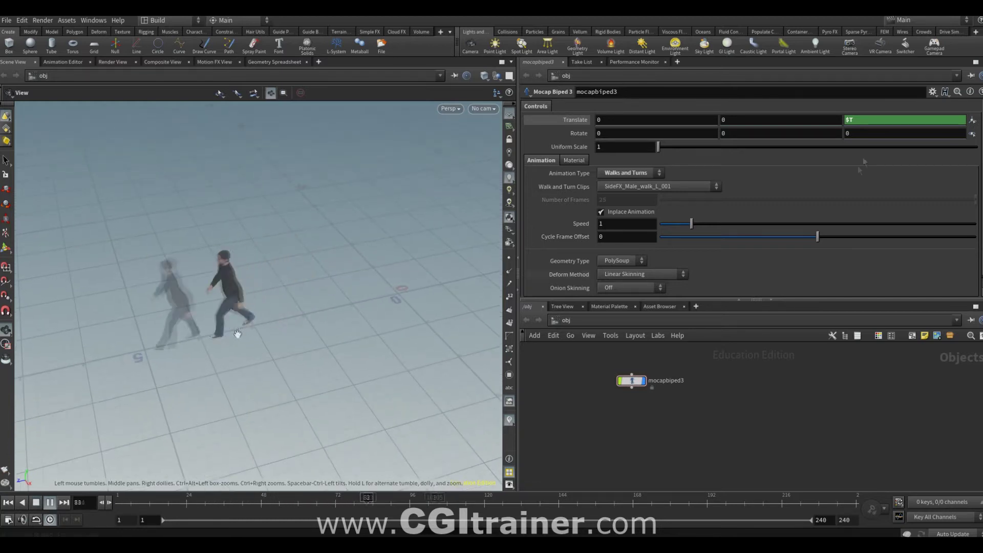
left_click(901, 119)
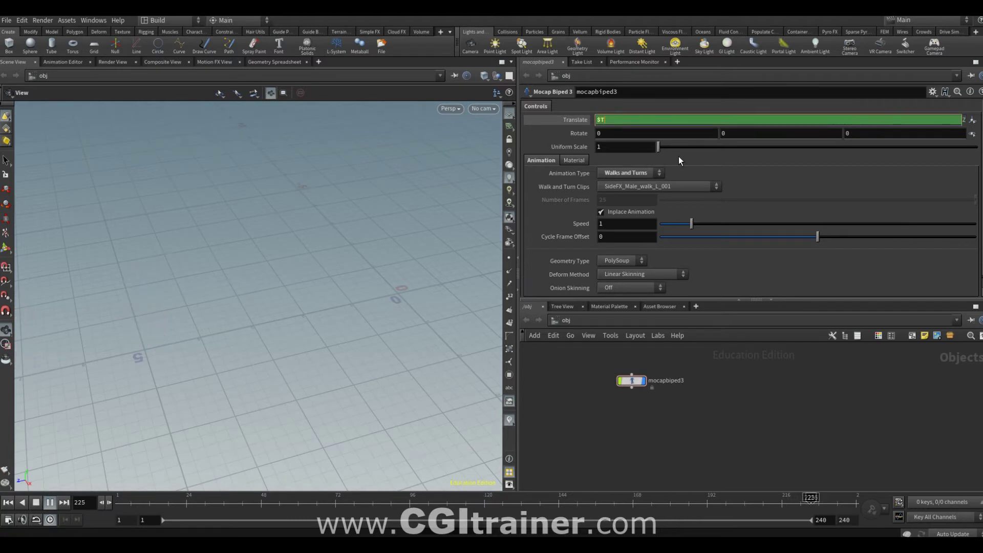
type("*1.3")
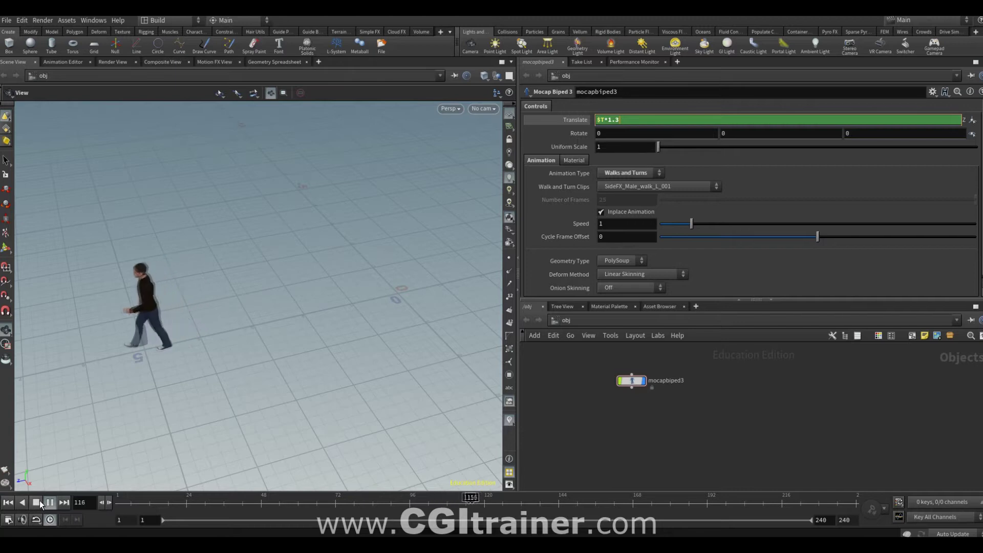
key("Return")
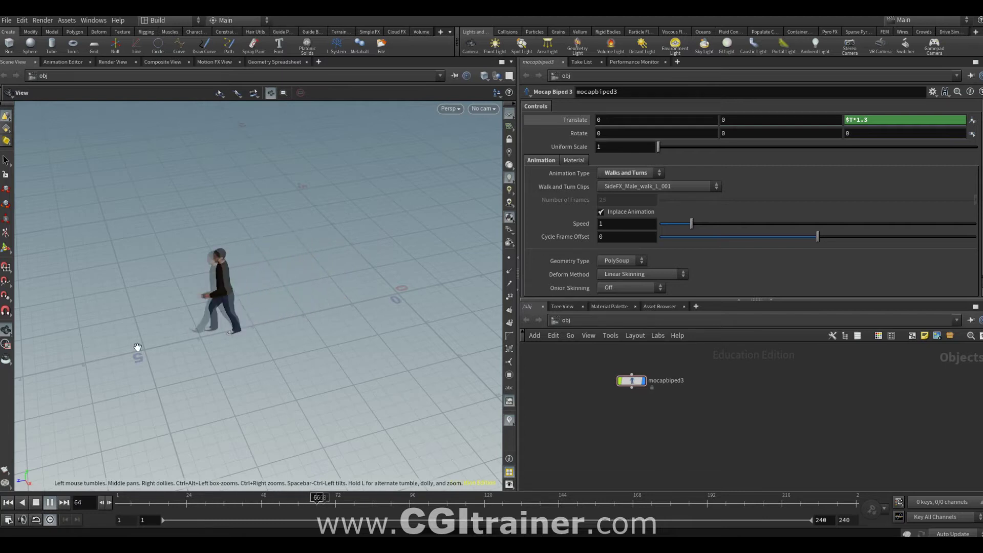
left_click(400, 502)
- Rewind to frame 1, inspect the biped's internal network, then return to object level
left_click_drag(311, 504, 117, 503)
left_click(626, 381)
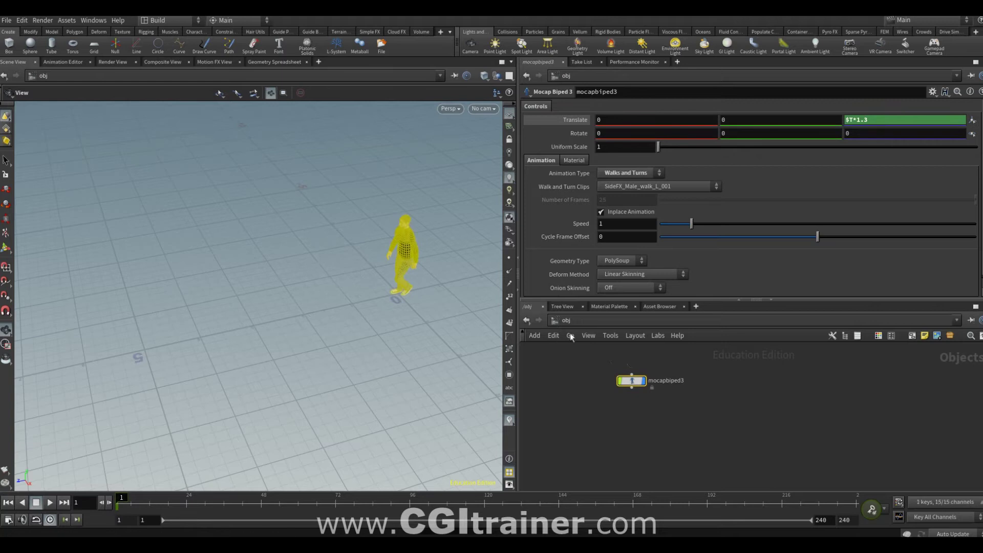
double_click(626, 381)
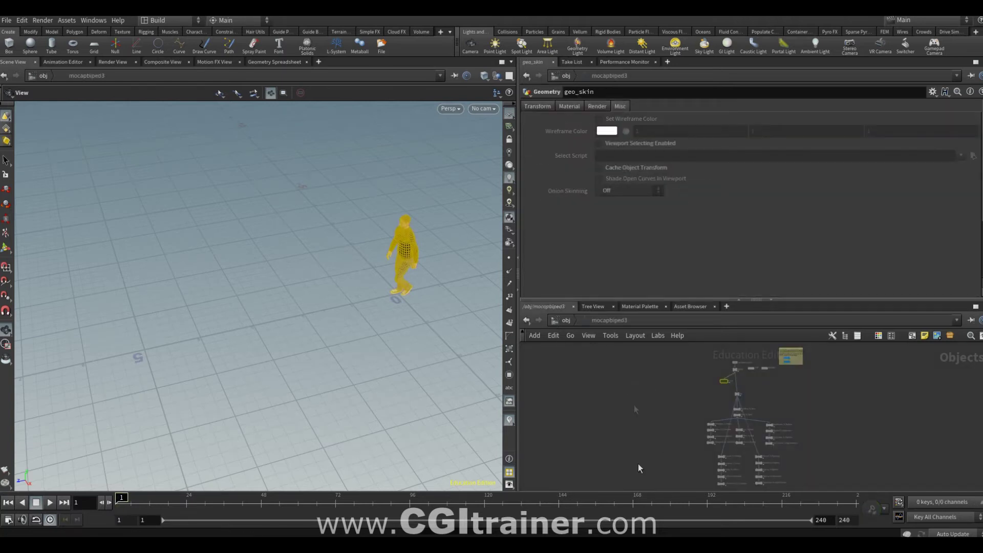
scroll(633, 407, "up", 2)
scroll(615, 425, "up", 2)
scroll(594, 443, "up", 2)
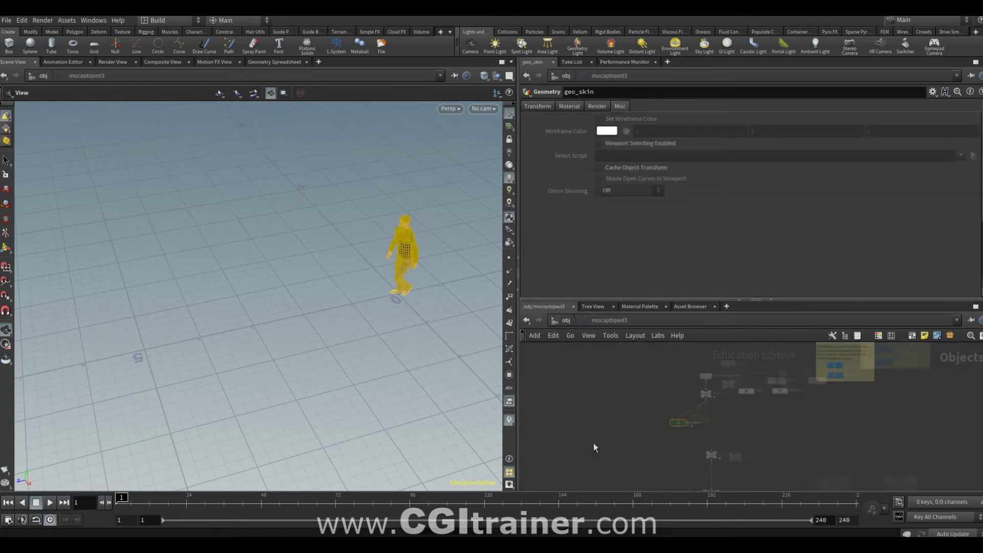
scroll(621, 398, "up", 3)
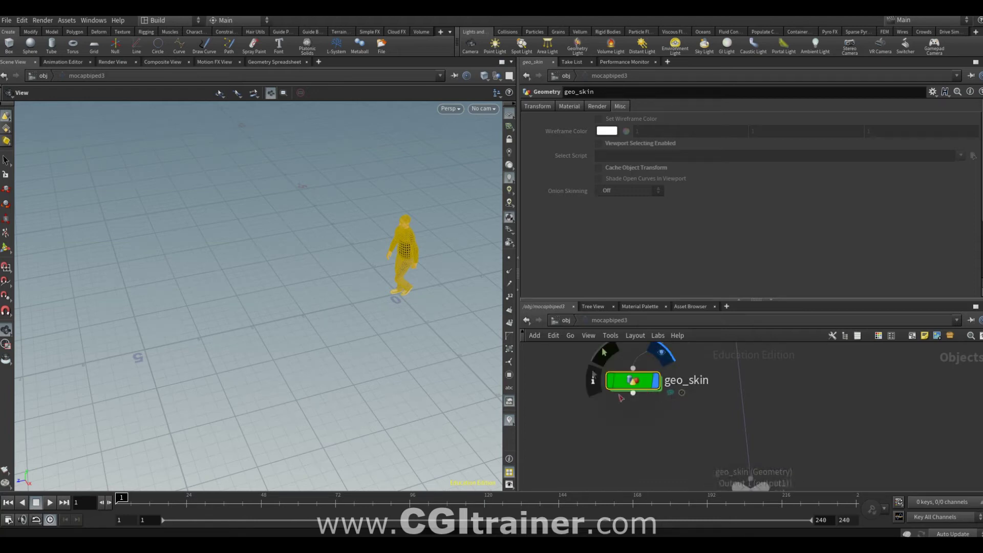
key("u")
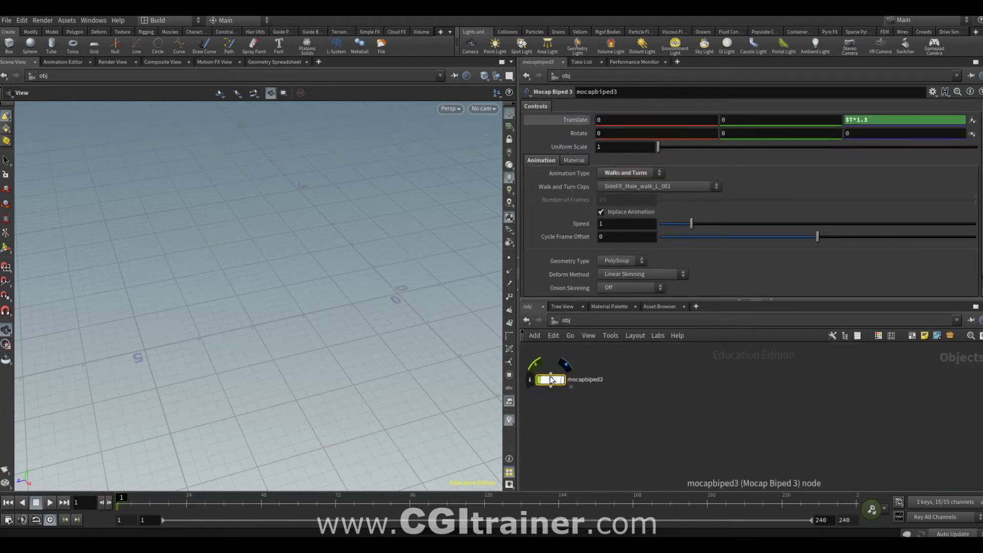
left_click_drag(550, 380, 567, 384)
- Create a Geometry object named MOTION_FX beside the biped and dive inside it
key("Tab")
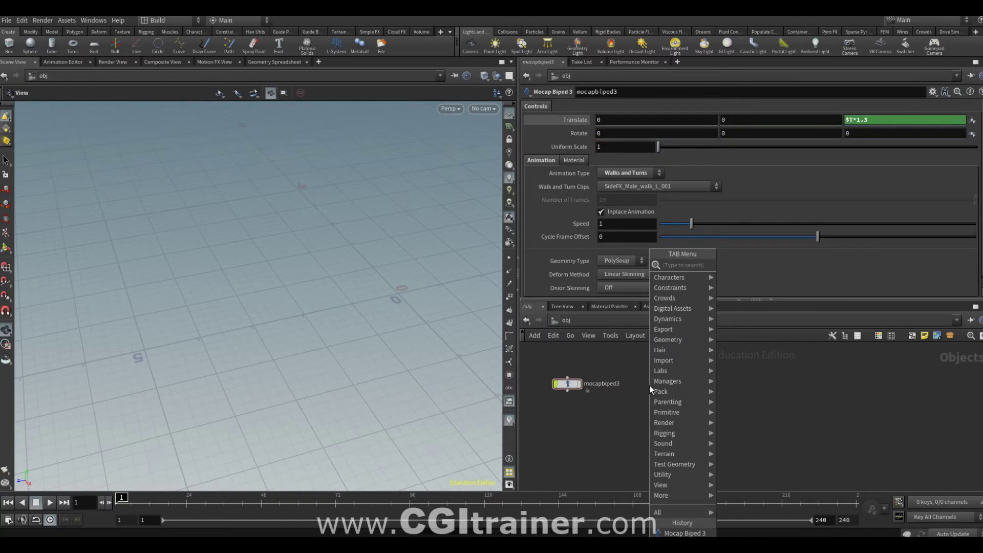
key("Escape")
key("Tab")
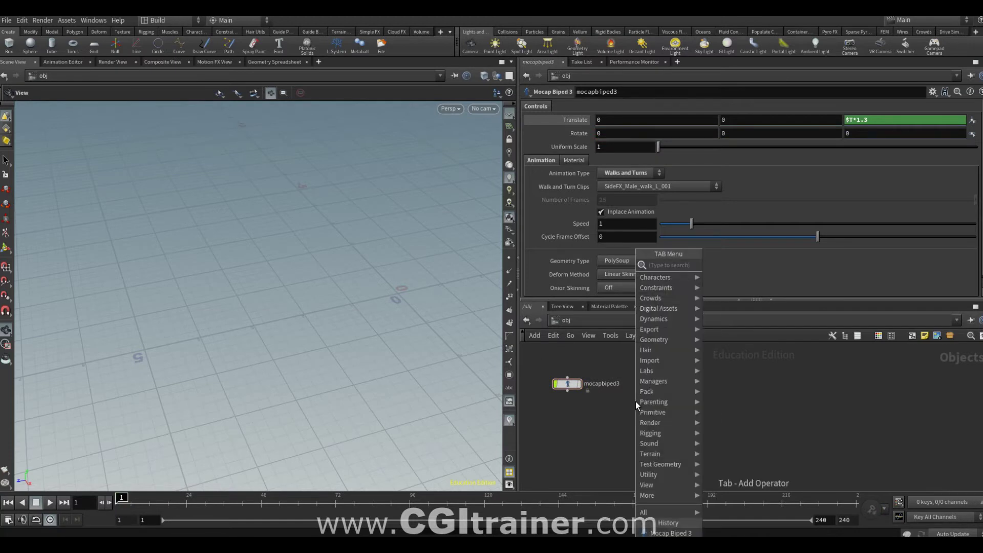
type("geo")
left_click(717, 279)
left_click(702, 384)
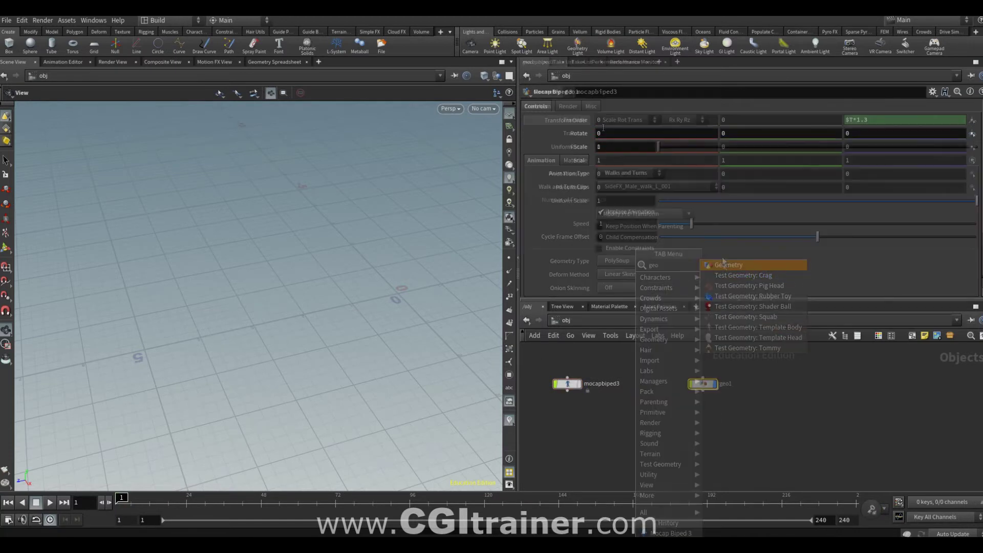
left_click(614, 97)
type("MOTION_FX")
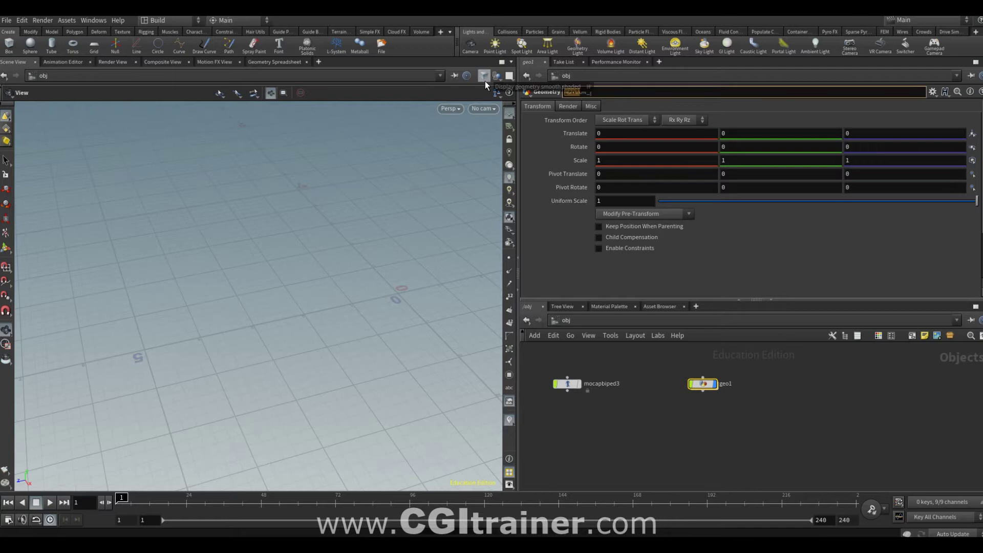
key("Return")
double_click(705, 383)
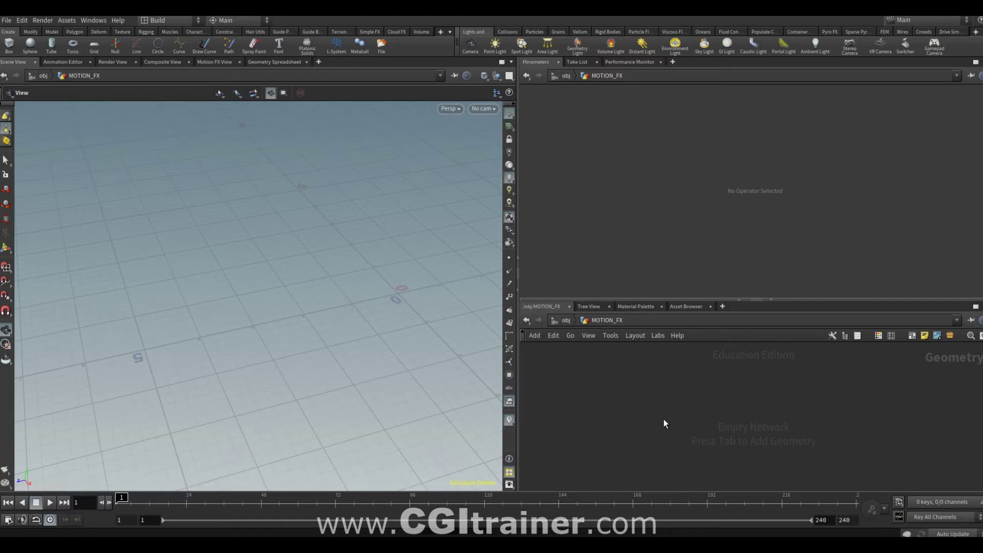
- Add an Object Merge node inside MOTION_FX
key("Tab")
type("object")
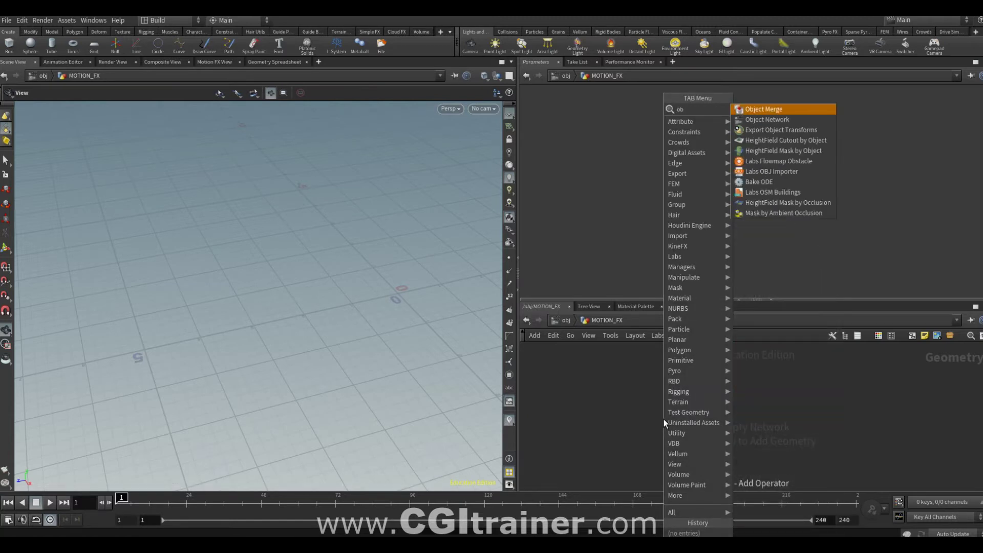
key("Return")
left_click(704, 375)
- Set Object 1 to mocapbiped3/geo_skin with Transform set to Into This Object
left_click(973, 135)
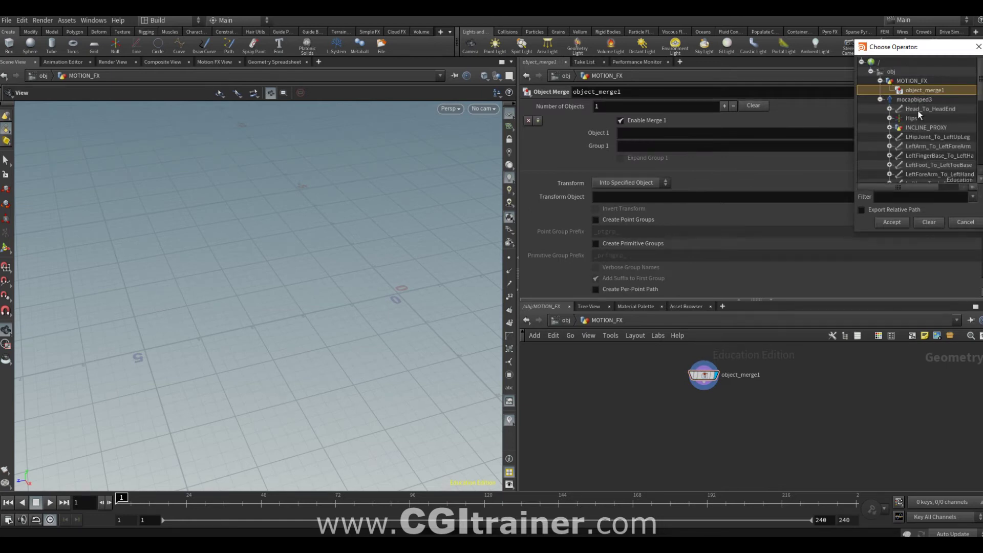
scroll(919, 132, "down", 3)
scroll(918, 135, "down", 3)
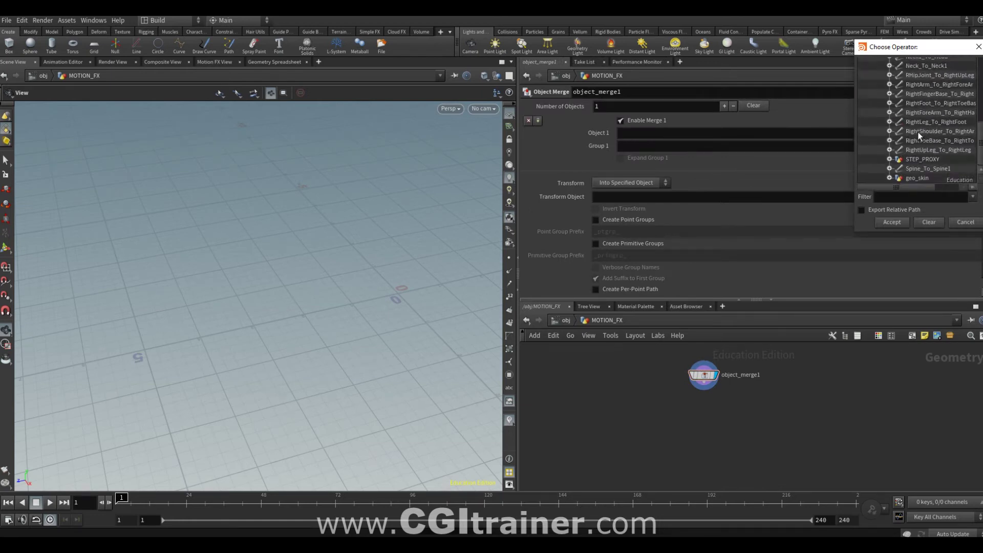
left_click(916, 179)
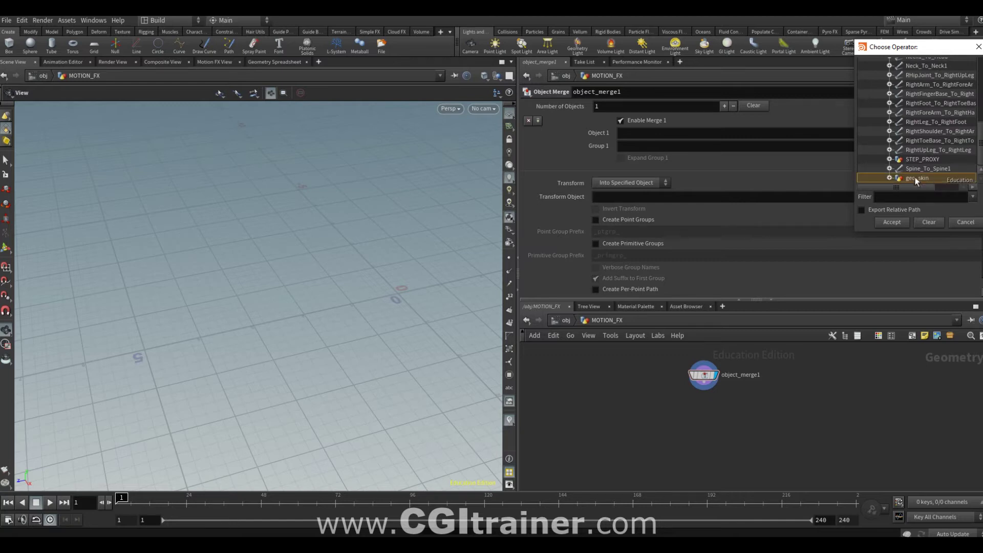
left_click(891, 224)
left_click(630, 182)
left_click(613, 202)
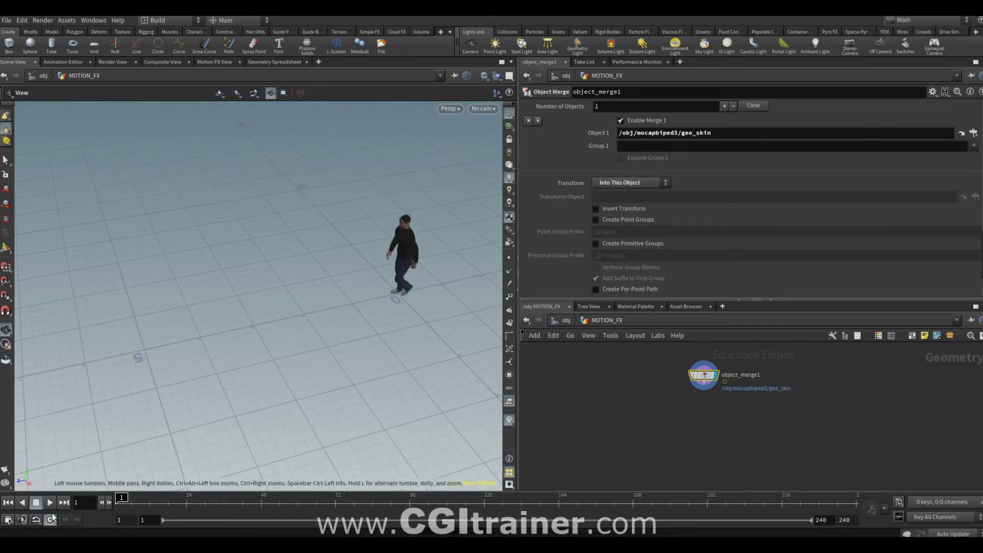
mouse_move(226, 278)
left_mouse_down()
mouse_move(385, 293)
mouse_move(366, 386)
left_mouse_up()
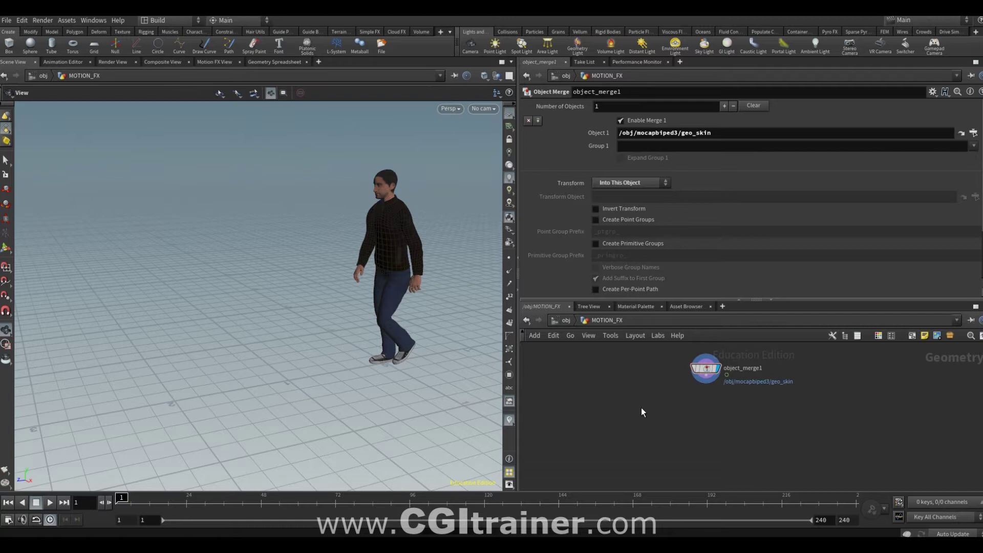
- Add a displayed Time Shift node wired below object_merge1
key("Tab")
type("tim")
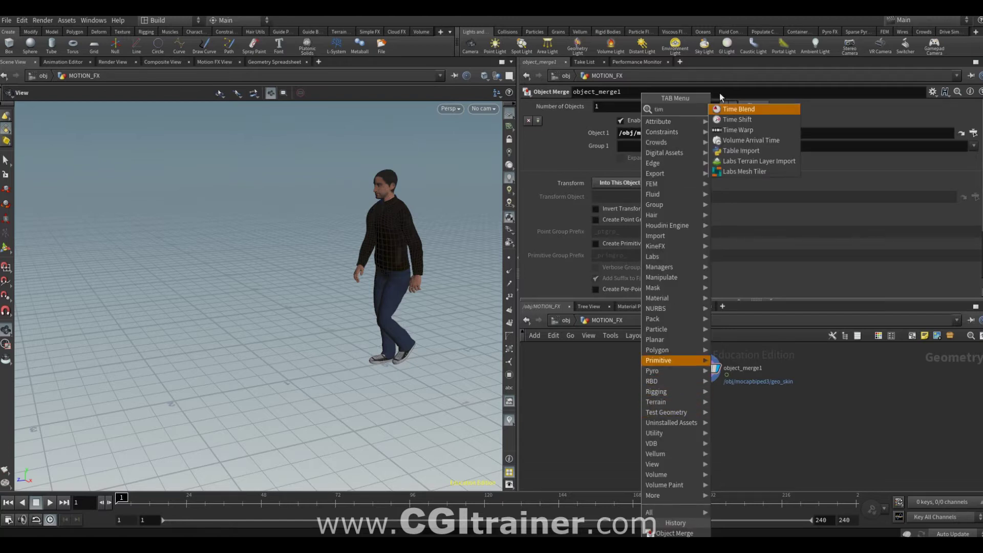
left_click(738, 119)
left_click(702, 382)
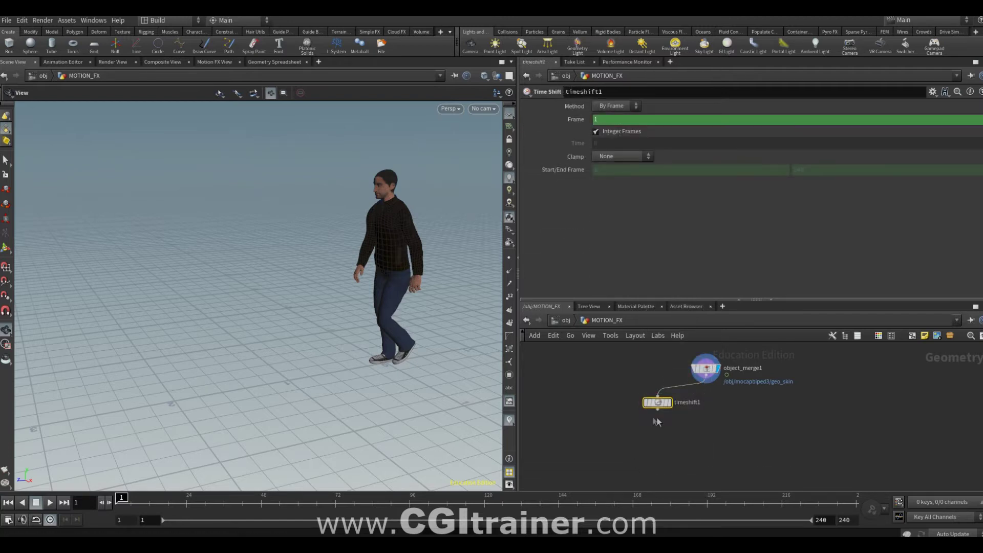
left_click(668, 402)
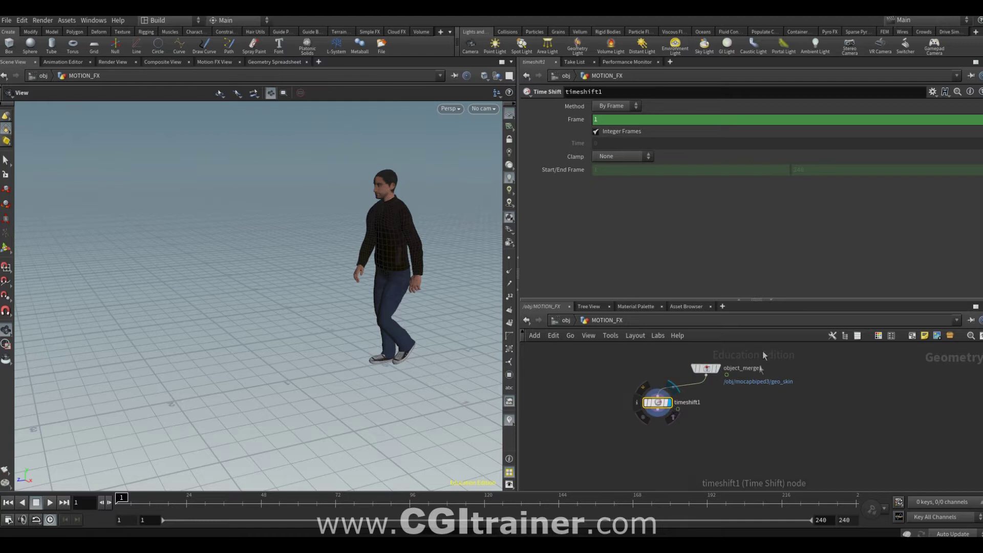
- Delete the Frame channel so it holds frame 1, then scrub to confirm the frozen pose
right_click(581, 128)
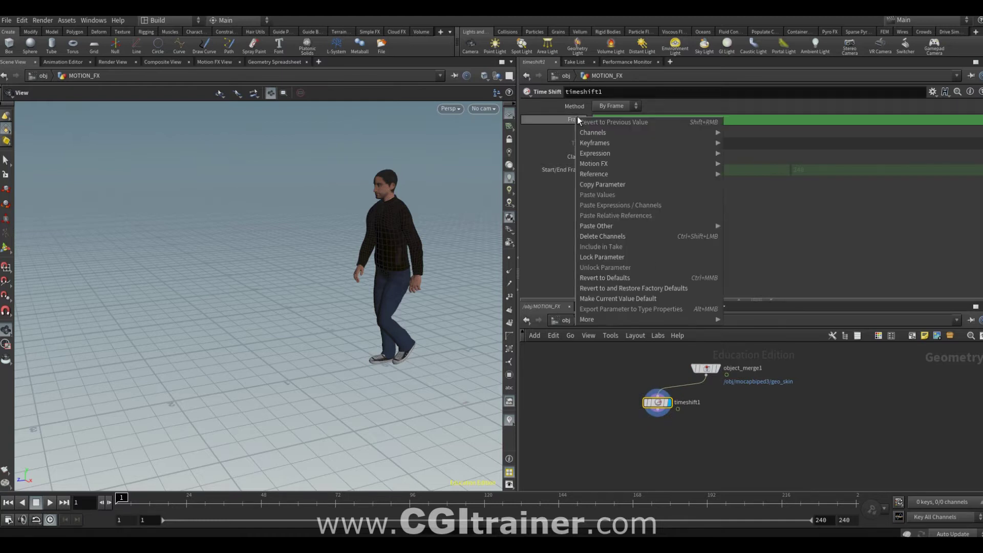
left_click(598, 236)
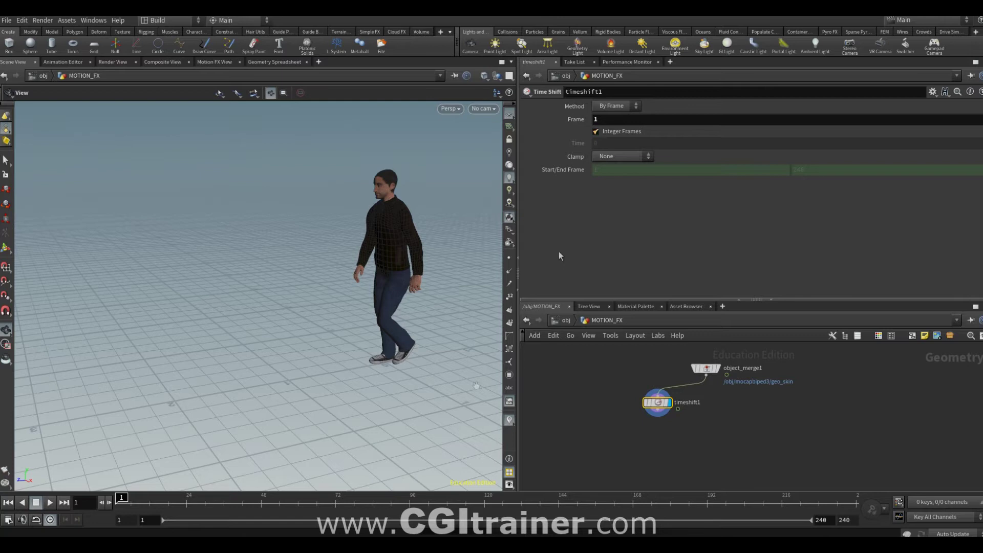
left_click_drag(298, 497, 801, 497)
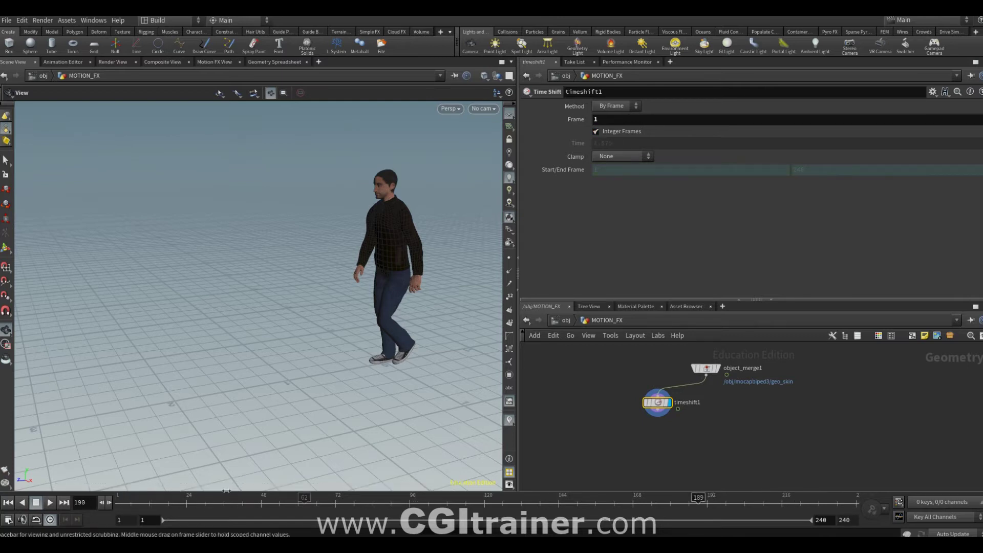
left_click_drag(707, 496, 122, 497)
scroll(614, 443, "up", 3)
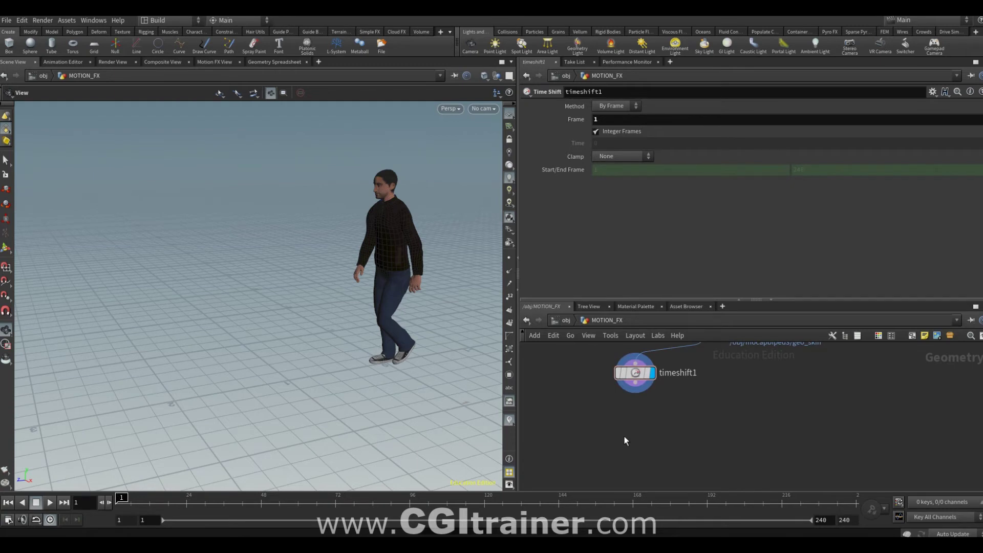
- Add a displayed Scatter node under timeshift1 with Force Total Count set to 100
key("Tab")
type("sca")
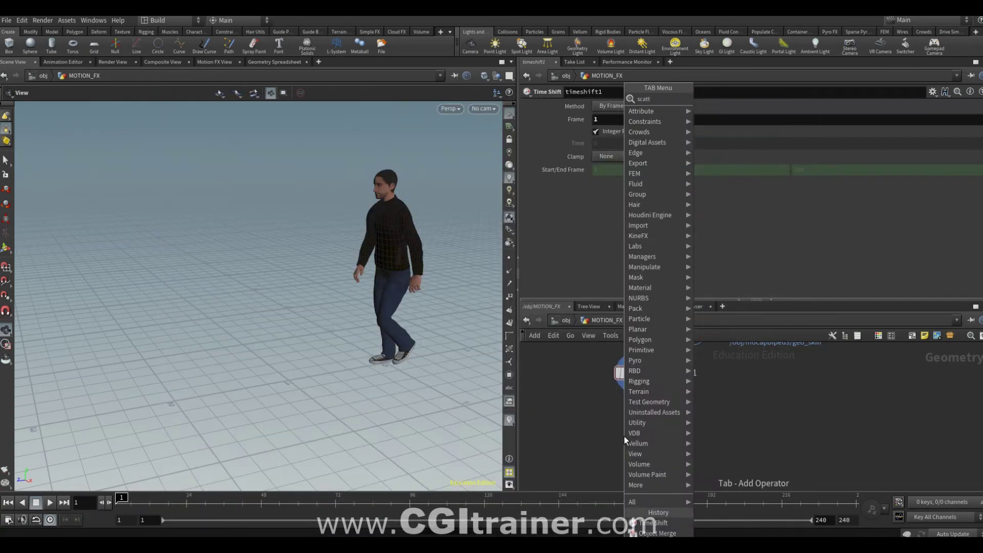
key("Return")
left_click(654, 411)
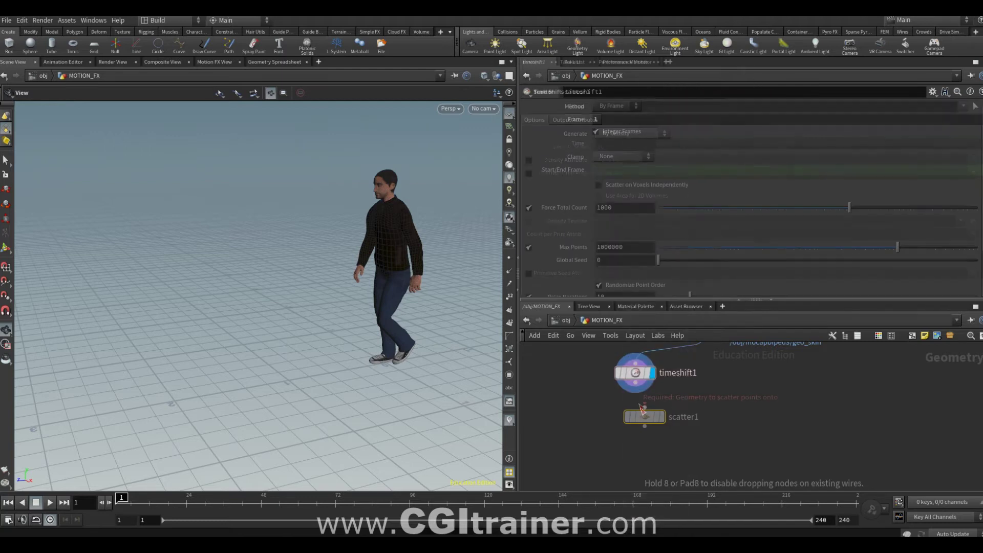
left_click(662, 417)
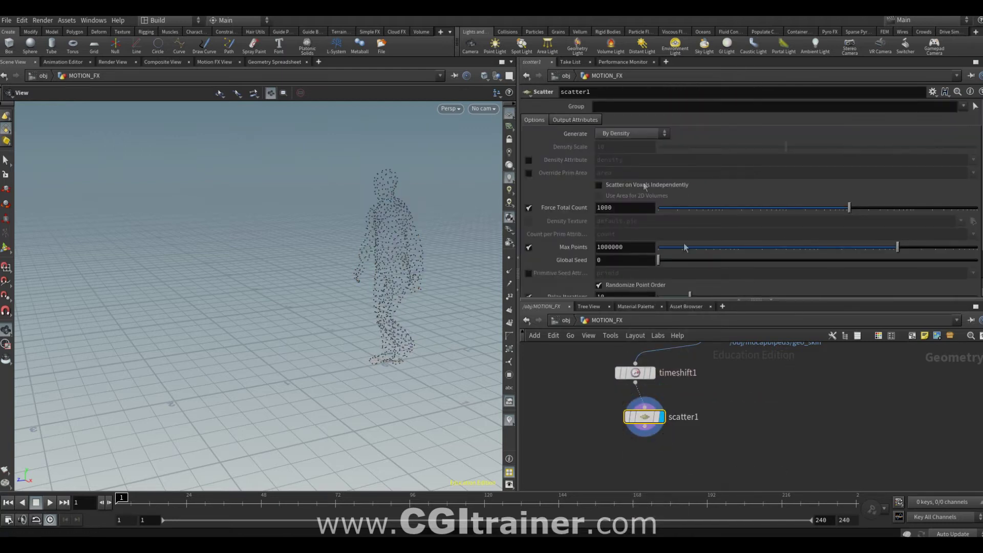
left_click(625, 207)
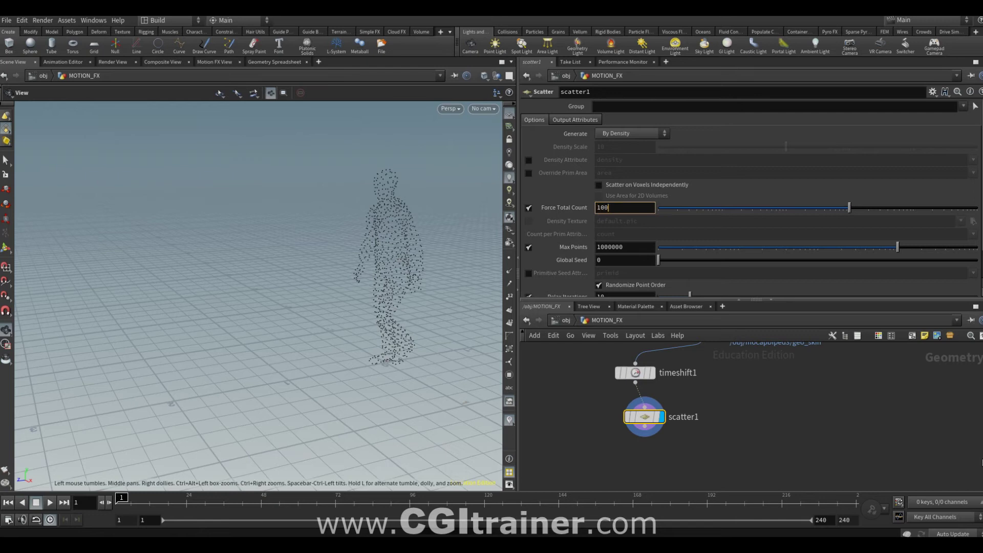
key("Return")
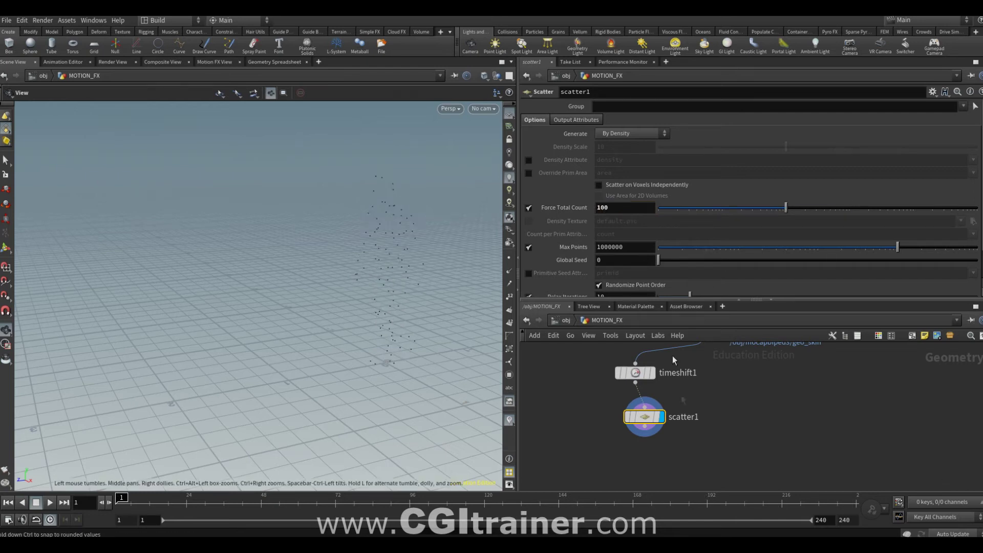
key("Tab")
- Add a Voronoi Fracture fed by timeshift1 and the scatter points, shown in wireframe shading
type("voronoi")
key("Return")
left_click(554, 429)
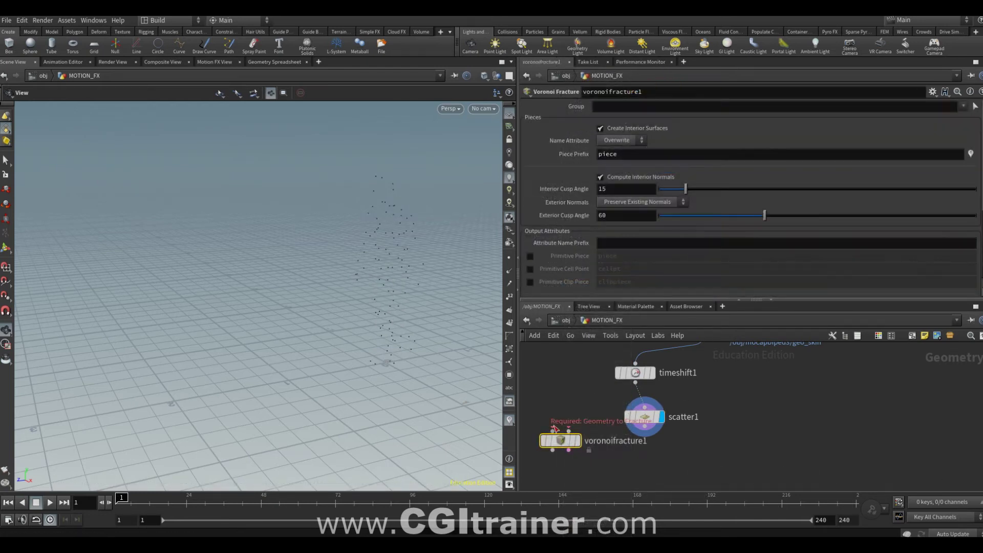
left_click_drag(554, 429, 635, 373)
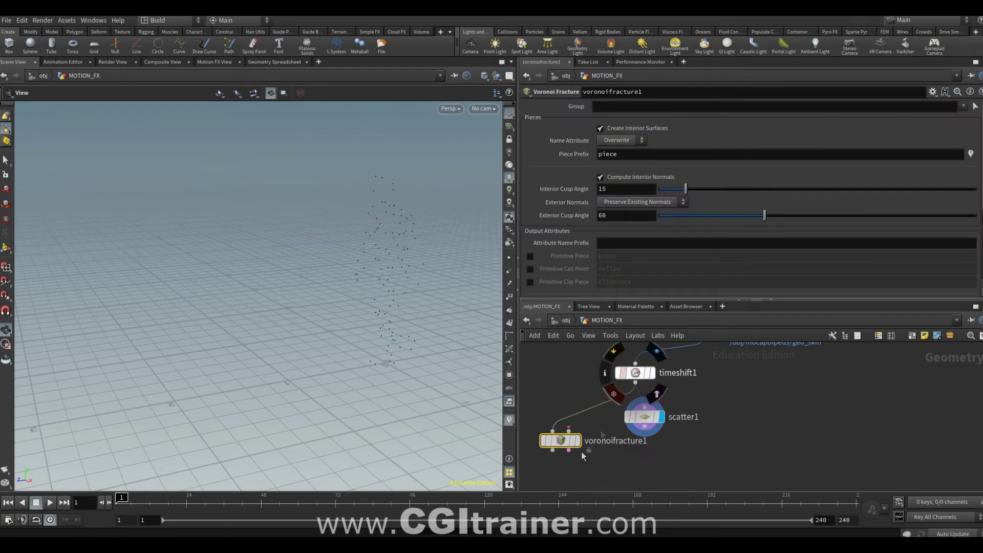
left_click_drag(568, 429, 644, 425)
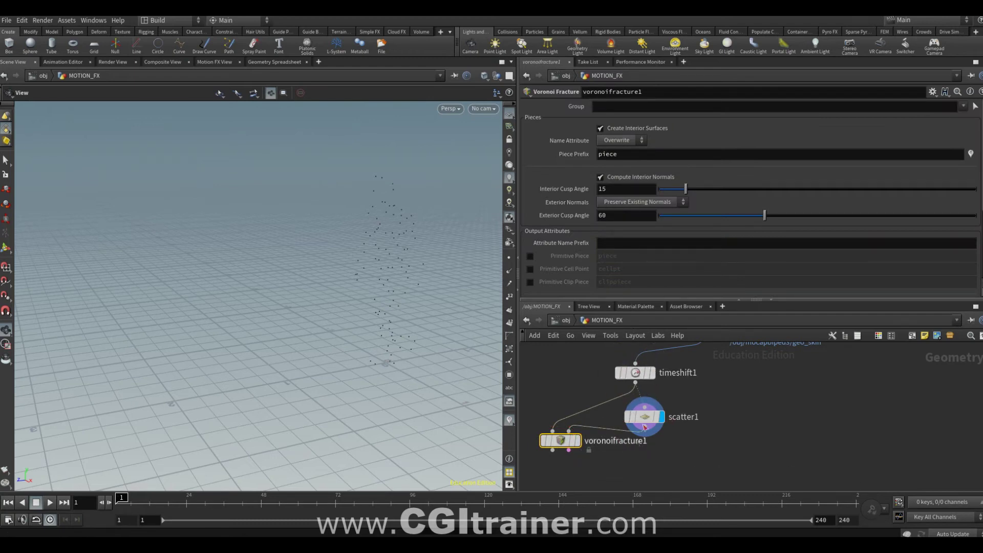
left_click(577, 440)
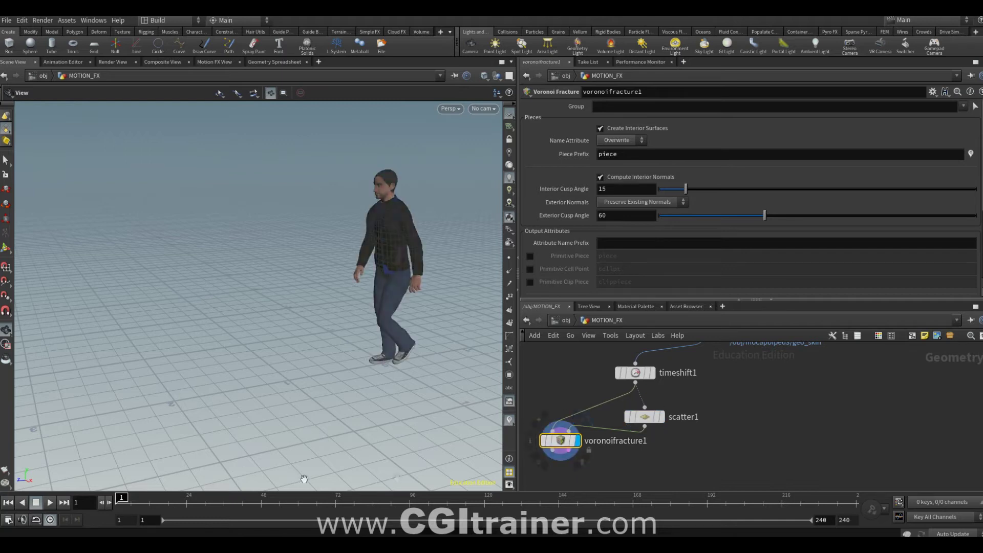
key("w")
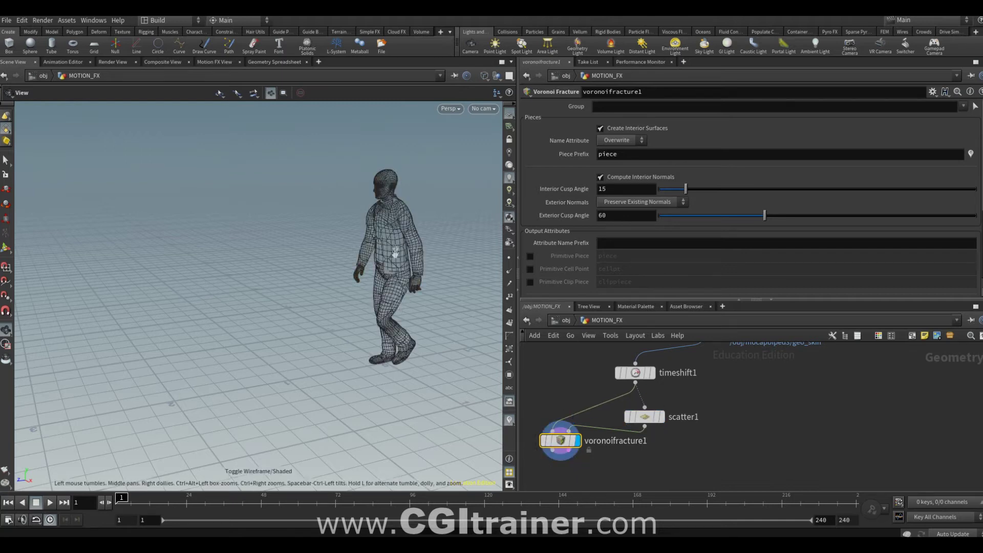
- Recentre the network and search the node menu for 'poi'
scroll(729, 394, "down", 3)
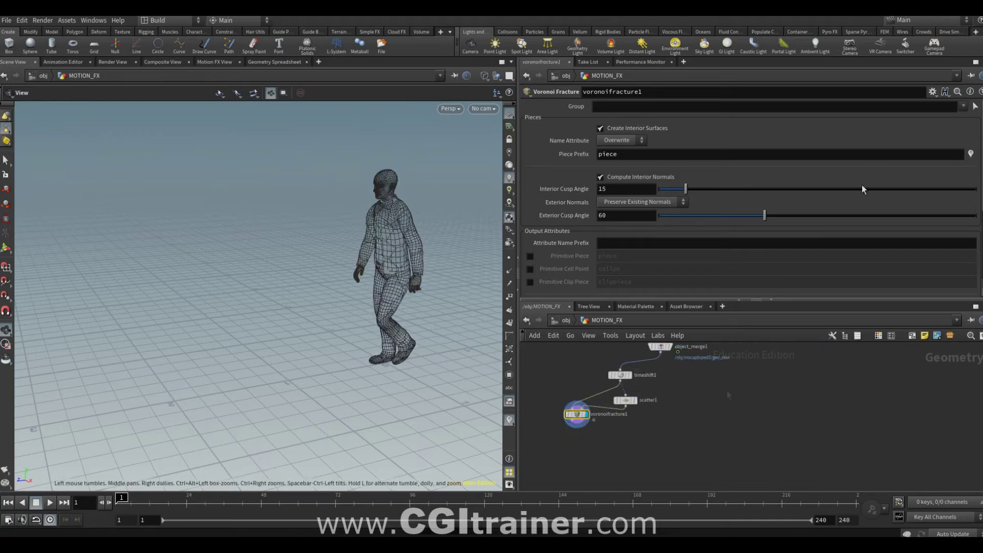
middle_click_drag(668, 438, 674, 422)
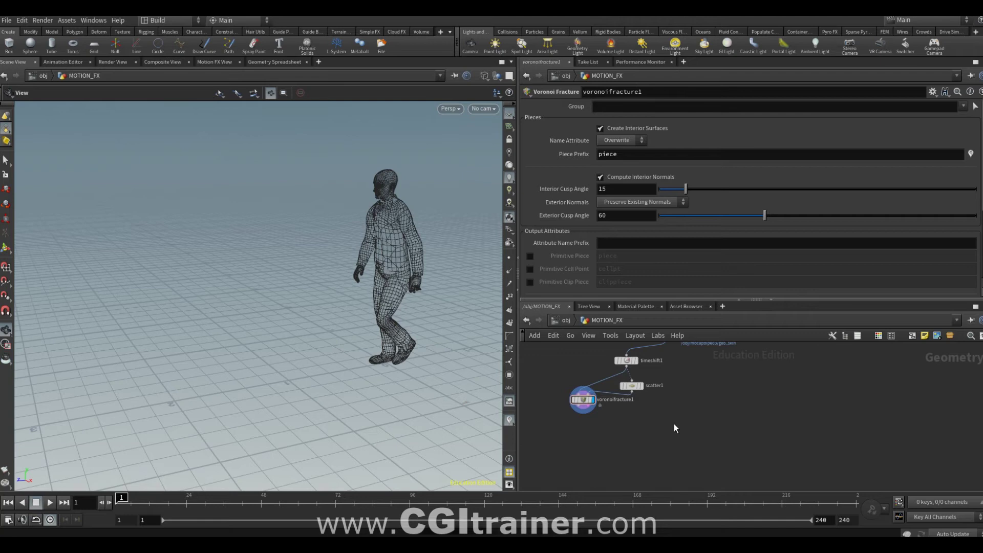
key("Tab")
type("poi")
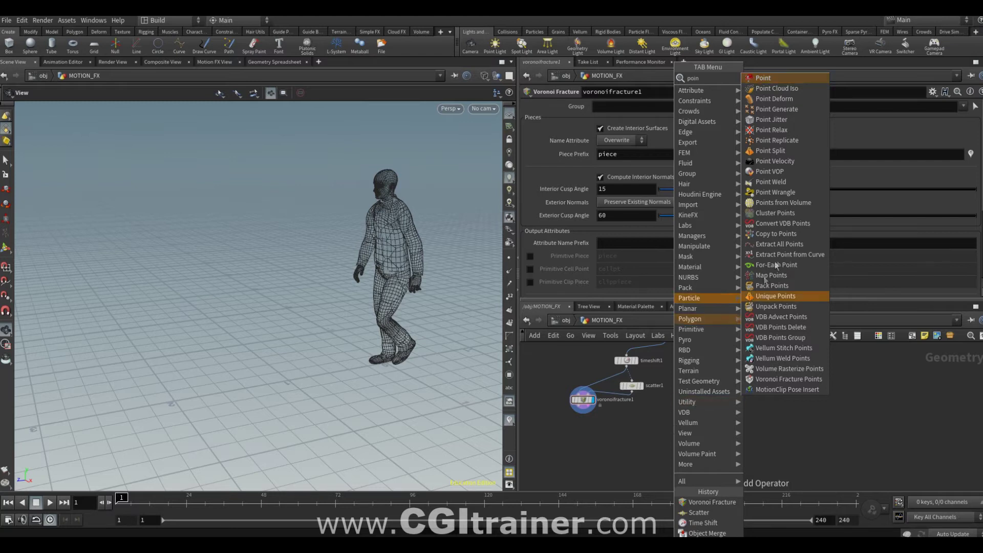
- Add a Point Deform node wired from voronoifracture1, timeshift1 and object_merge1
left_click(774, 99)
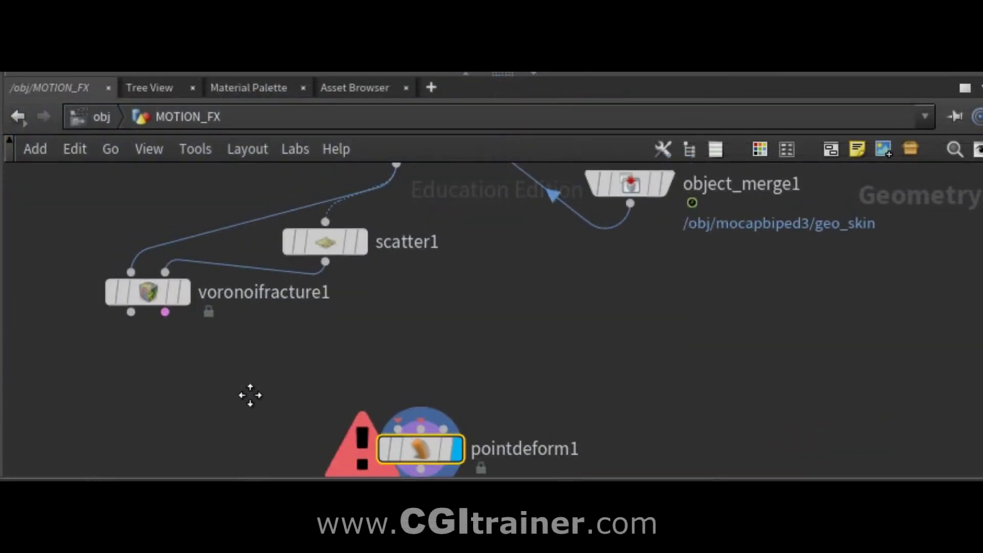
middle_click_drag(250, 395, 248, 369)
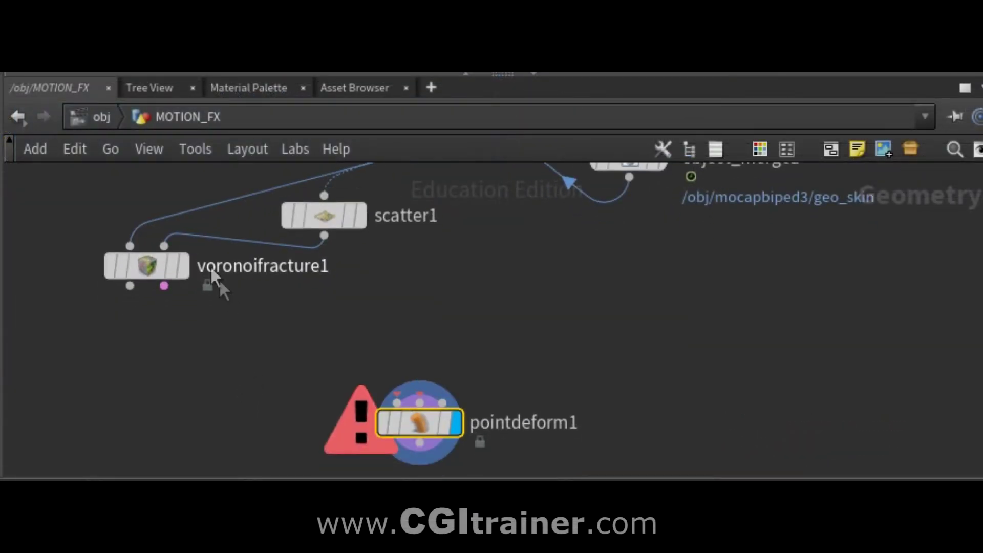
left_click_drag(136, 263, 145, 280)
left_click_drag(396, 403, 165, 340)
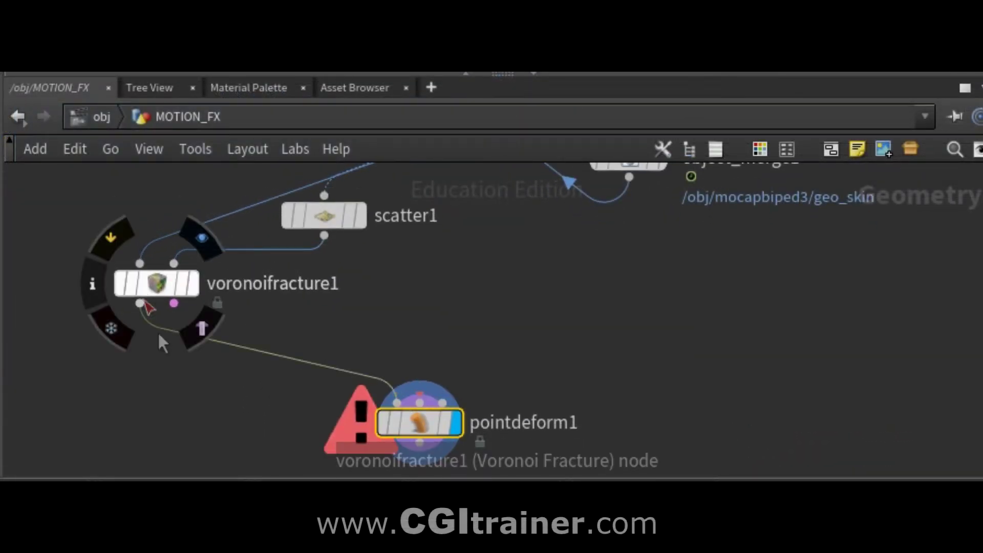
middle_click_drag(496, 268, 475, 262)
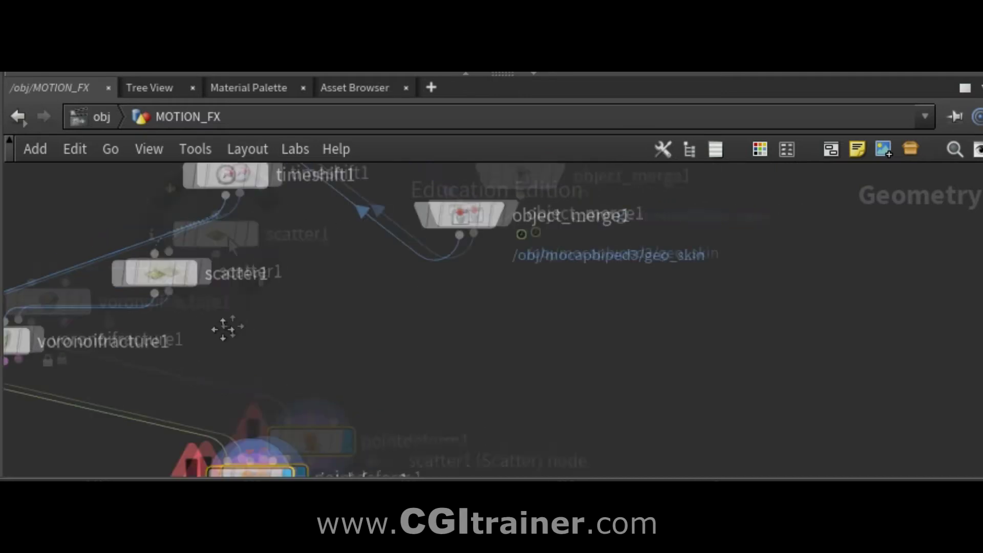
left_click_drag(184, 207, 207, 228)
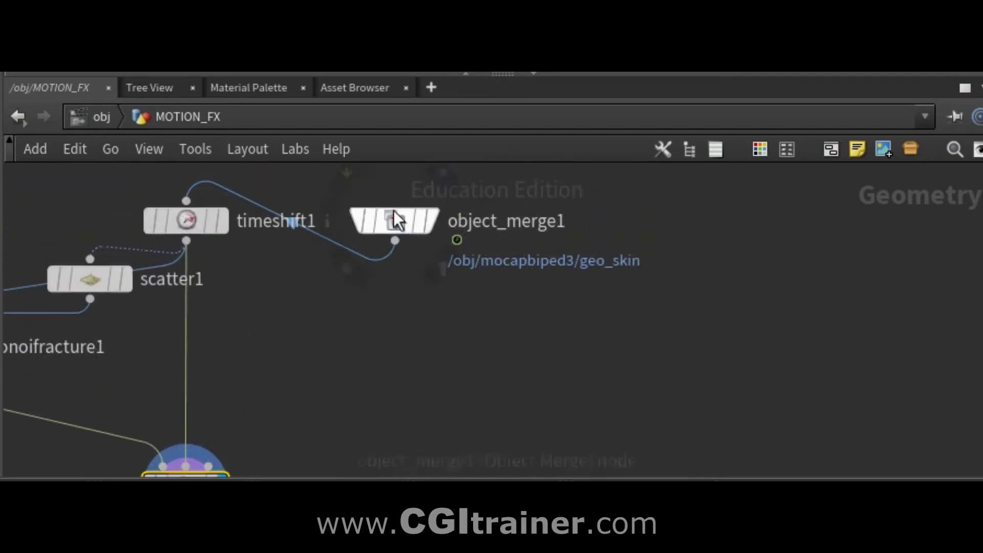
left_click_drag(395, 220, 383, 206)
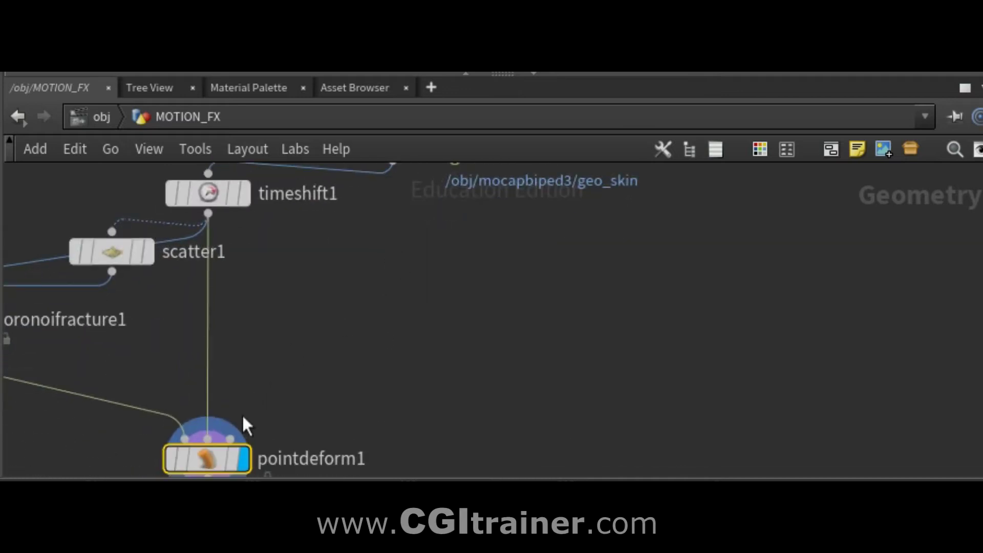
left_click_drag(231, 439, 392, 164)
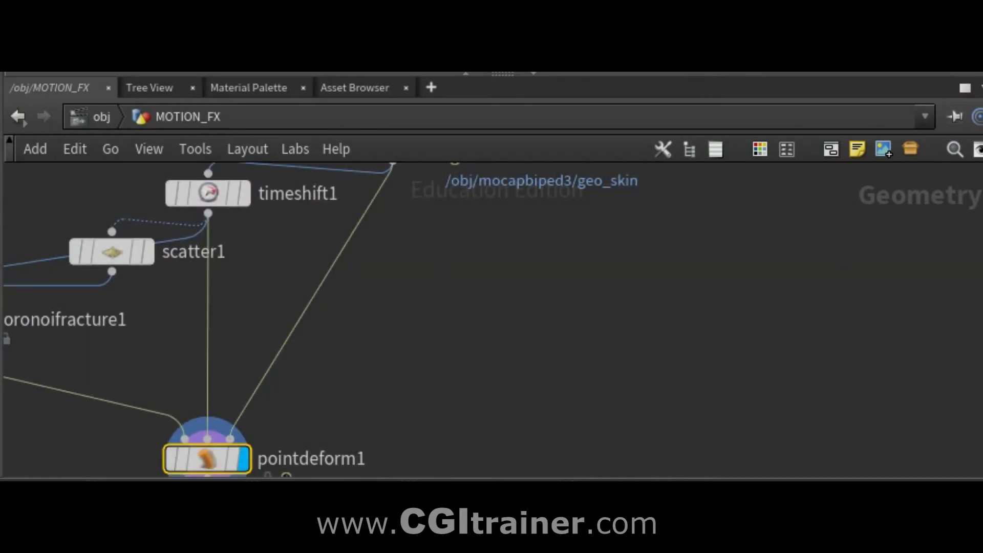
- Toggle bypass on the time shift node and orbit the viewport to check the walking character
middle_click_drag(73, 423, 246, 375)
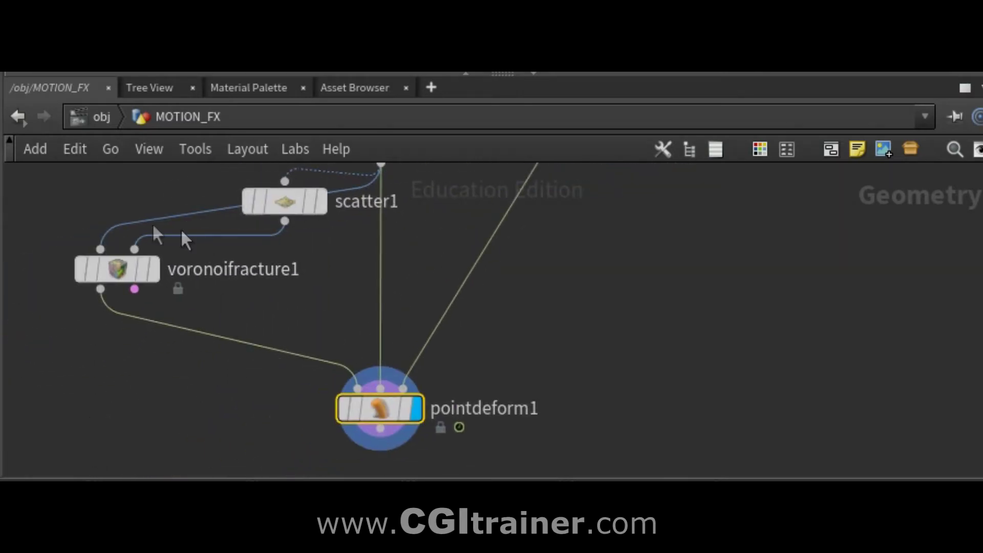
middle_click_drag(402, 189, 261, 264)
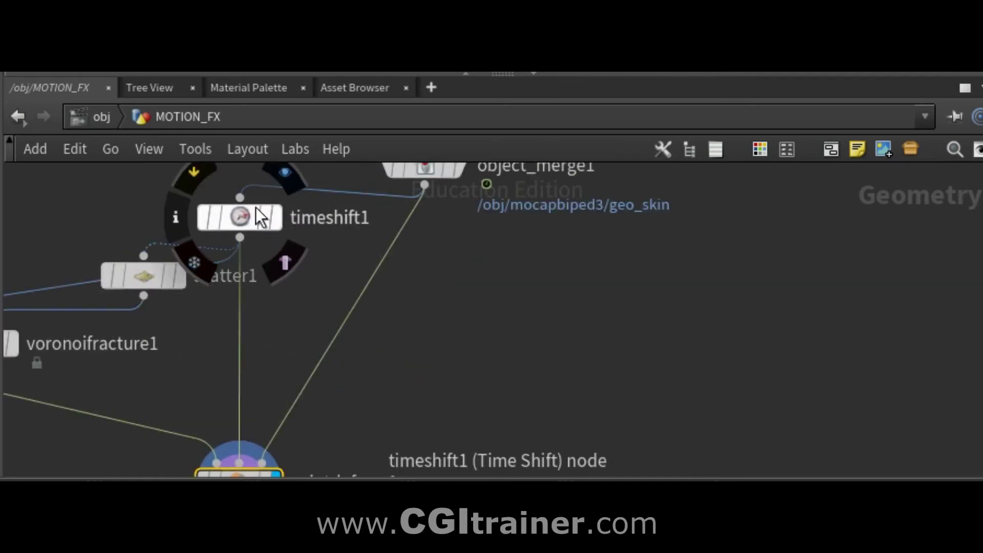
key("b")
middle_click_drag(419, 204, 340, 275)
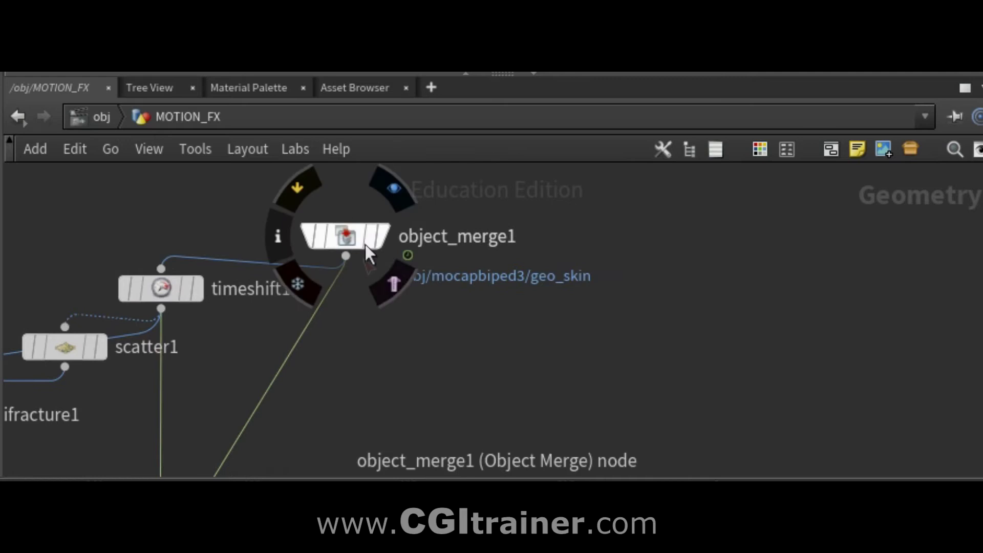
middle_click_drag(336, 402, 501, 223)
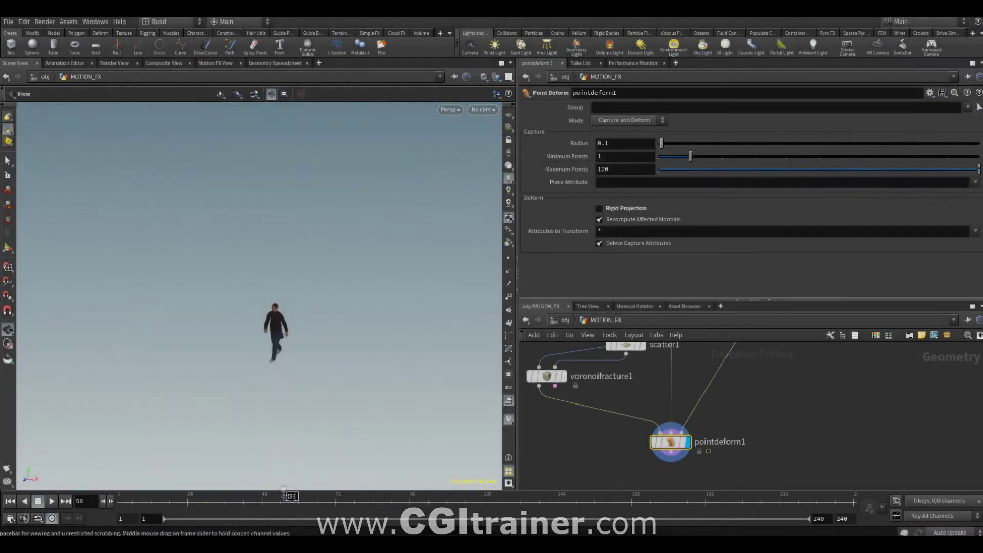
scroll(265, 397, "up", 5)
left_click_drag(265, 397, 265, 370)
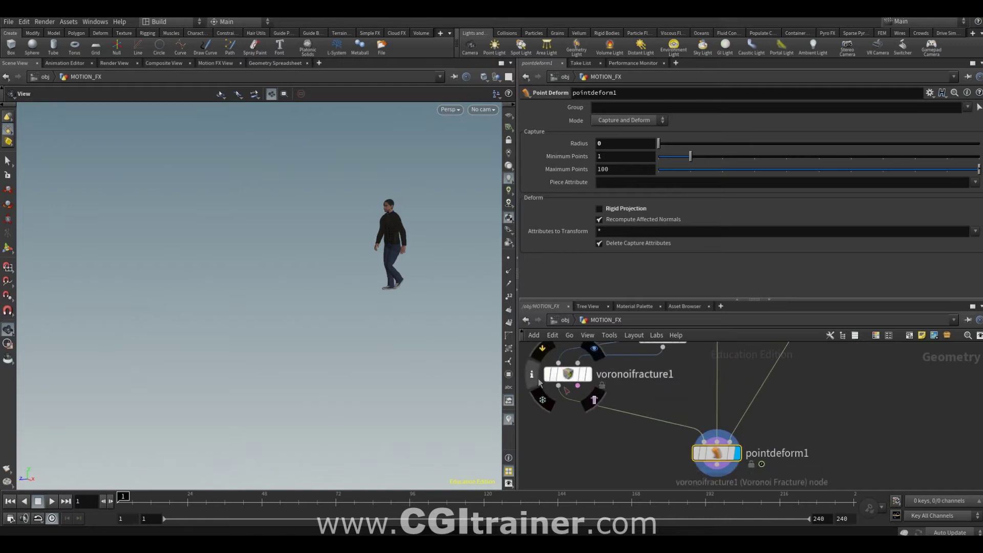
middle_click_drag(599, 434, 540, 493)
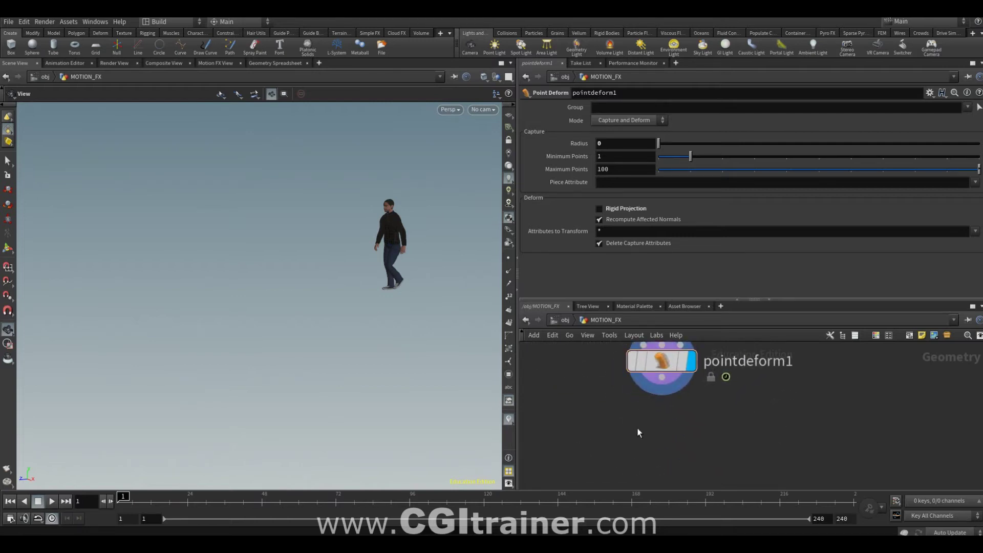
- Add an RBD Bullet Solver below pointdeform1 with a ground plane and play the simulation
key("Tab")
type("rb")
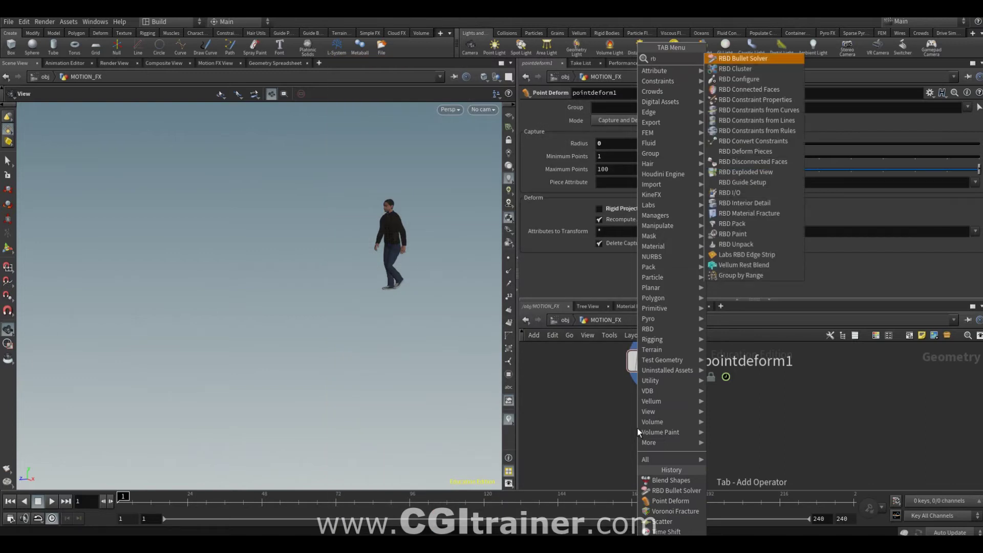
key("Return")
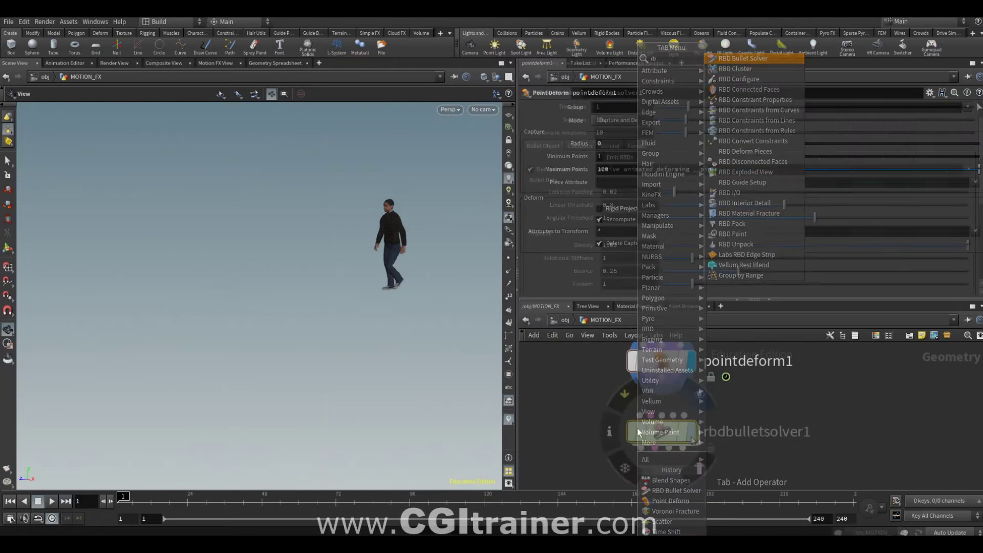
left_click(662, 432)
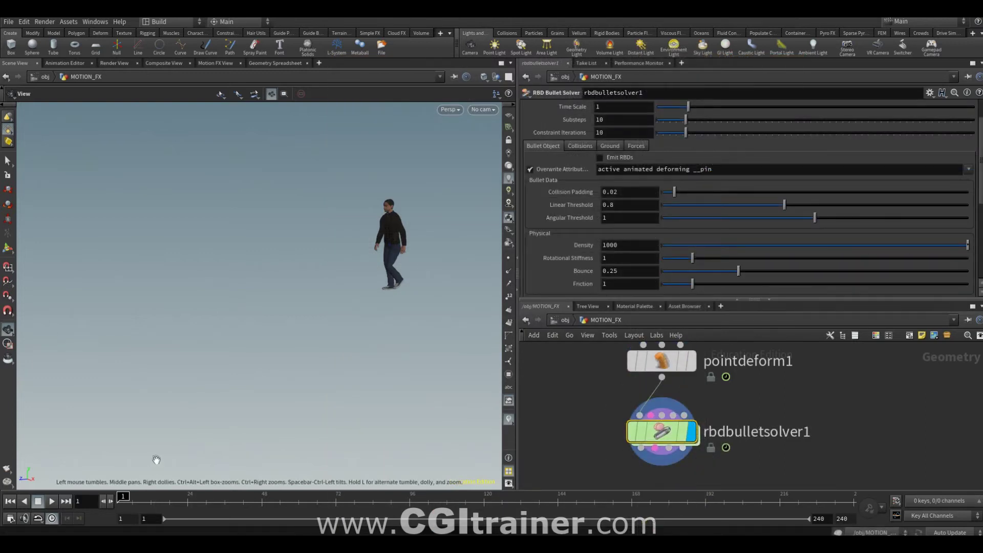
left_click(610, 146)
left_click(52, 501)
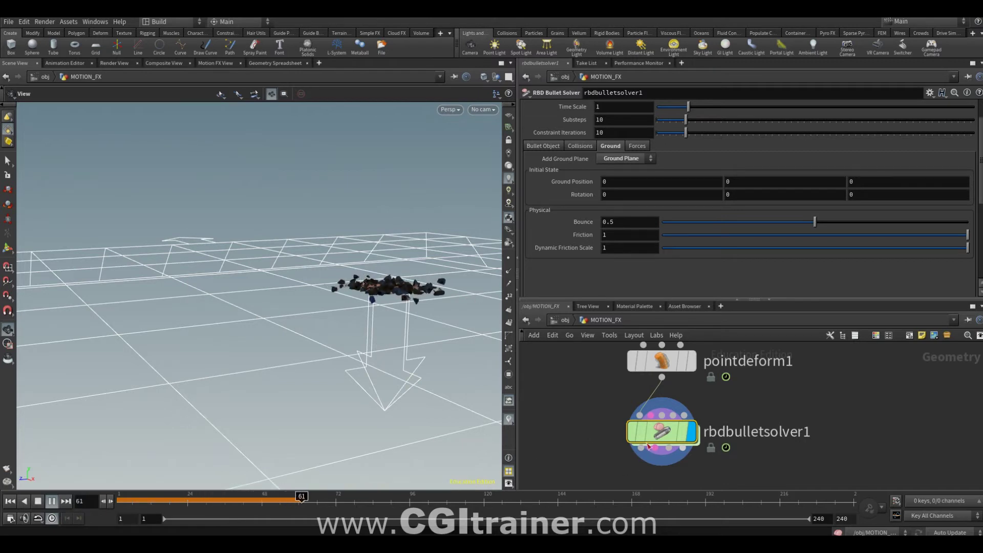
- Rewind to frame 1 and wire pointdeform1 into the solver's second input
left_click_drag(647, 445, 712, 434)
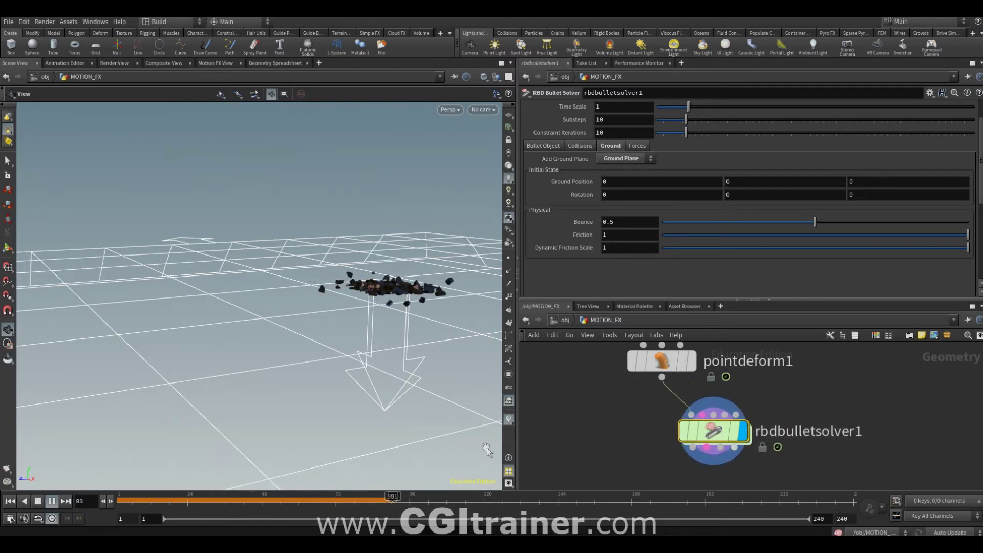
key("ctrl+Up")
scroll(651, 453, "down", 2)
mouse_move(706, 397)
left_mouse_down()
mouse_move(663, 475)
mouse_move(693, 438)
left_mouse_up()
left_click_drag(691, 375, 681, 364)
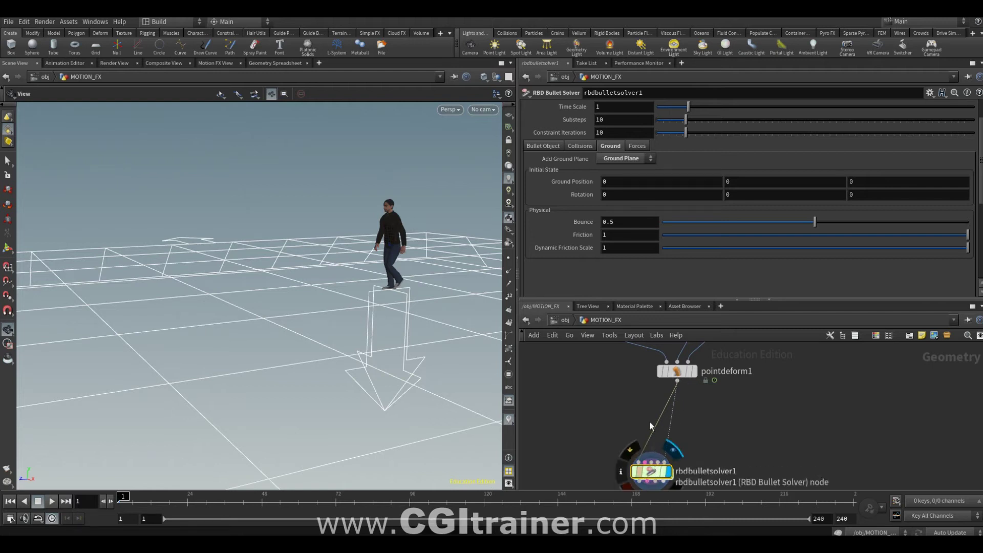
scroll(607, 186, "up", 2)
- Enable Use Guides on the RBD Bullet Solver, test playback, check Simulation Settings, and rewind to frame 1
left_click(630, 135)
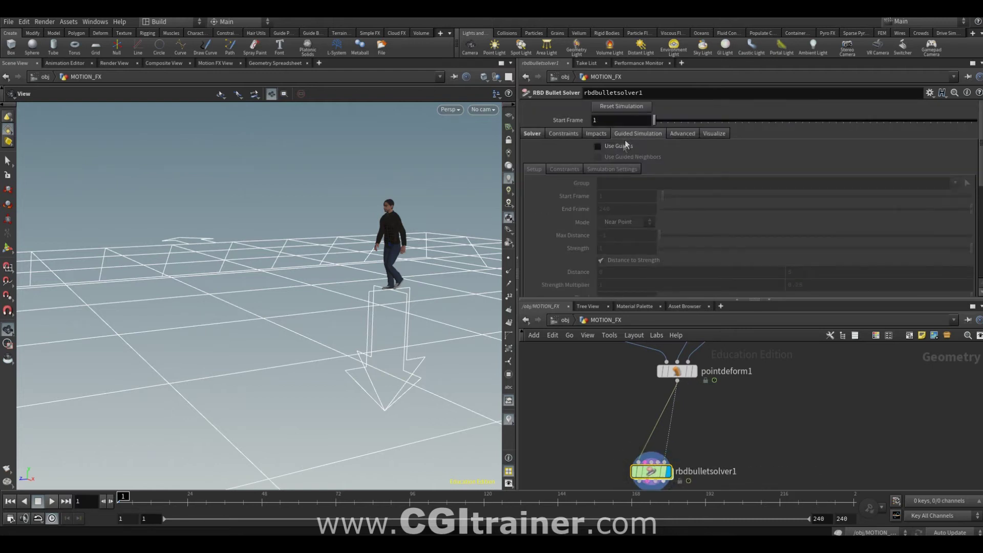
left_click(621, 145)
key("Up")
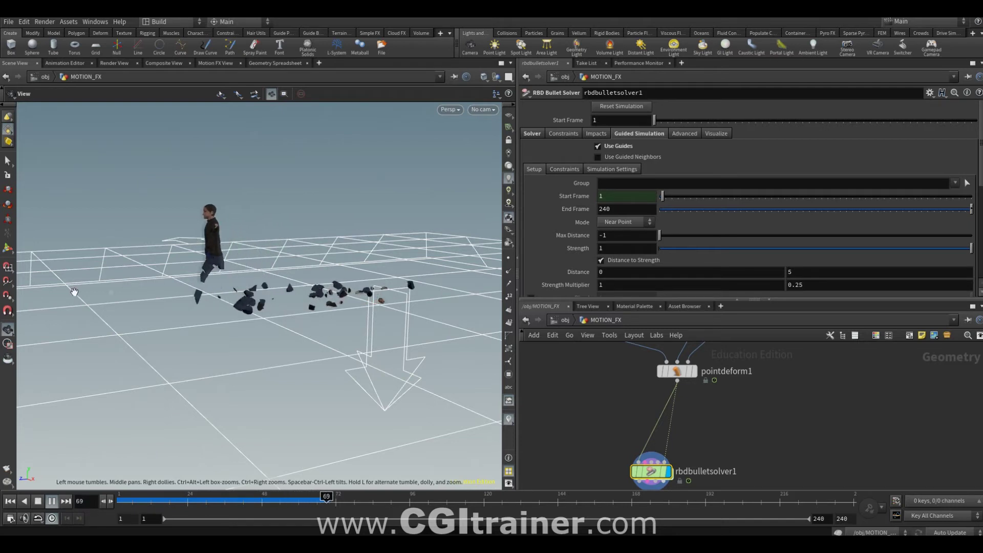
left_click(614, 170)
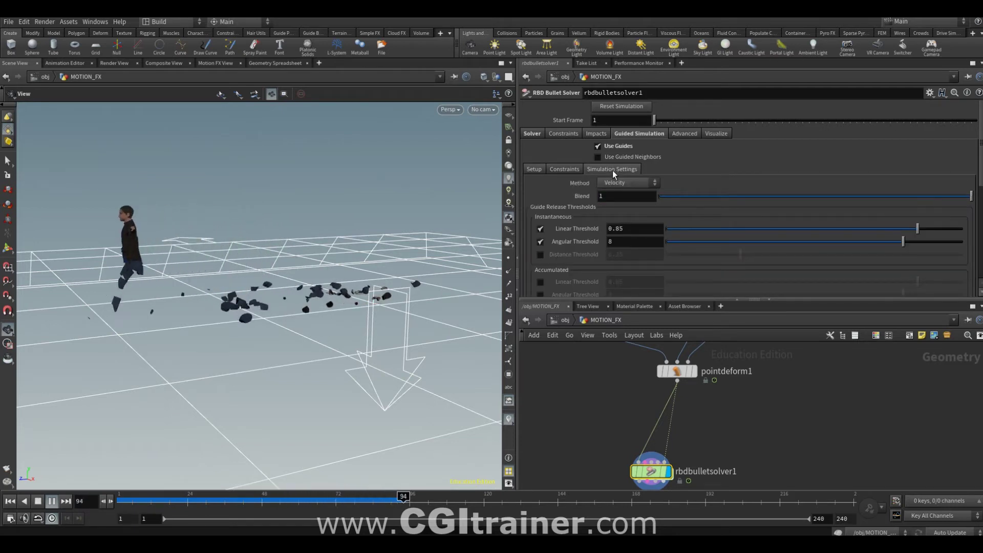
scroll(593, 240, "down", 3)
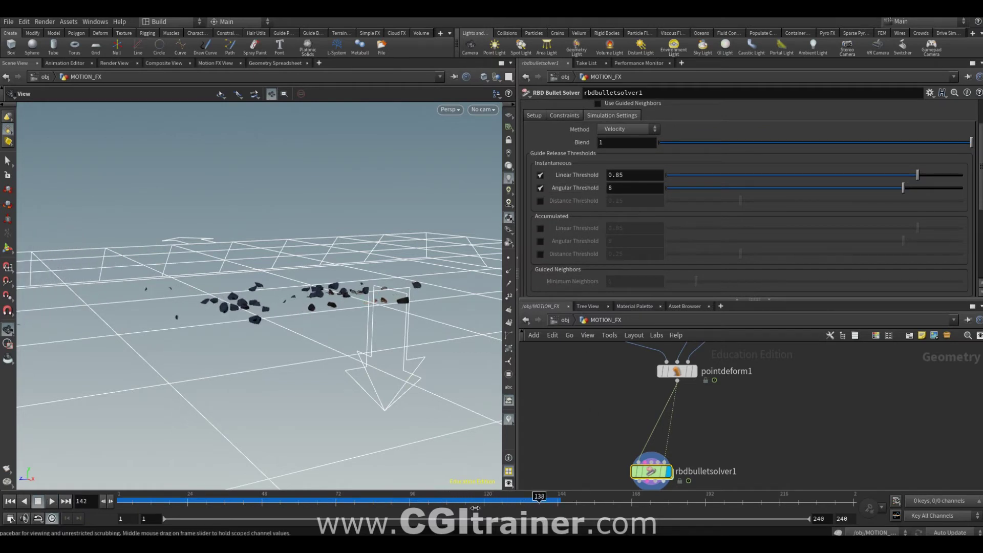
key("ctrl+Up")
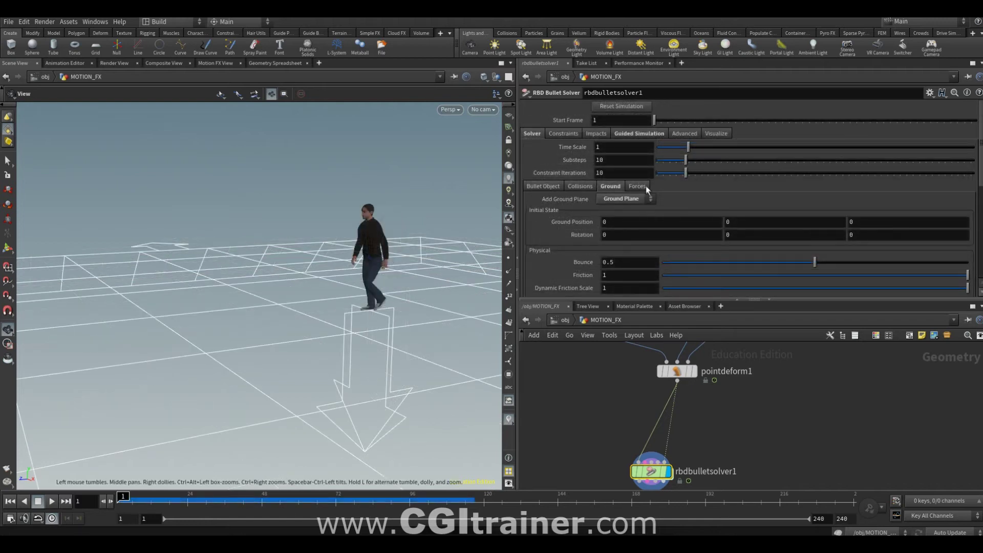
- Set the solver's Gravity to 0 and the Bullet Object Density to 1
left_click(645, 186)
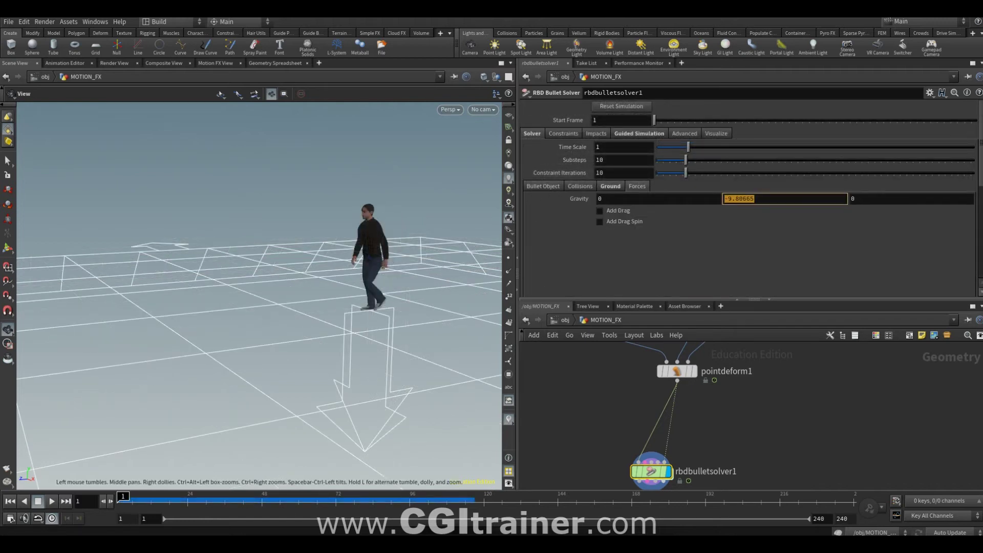
type("0")
key("Return")
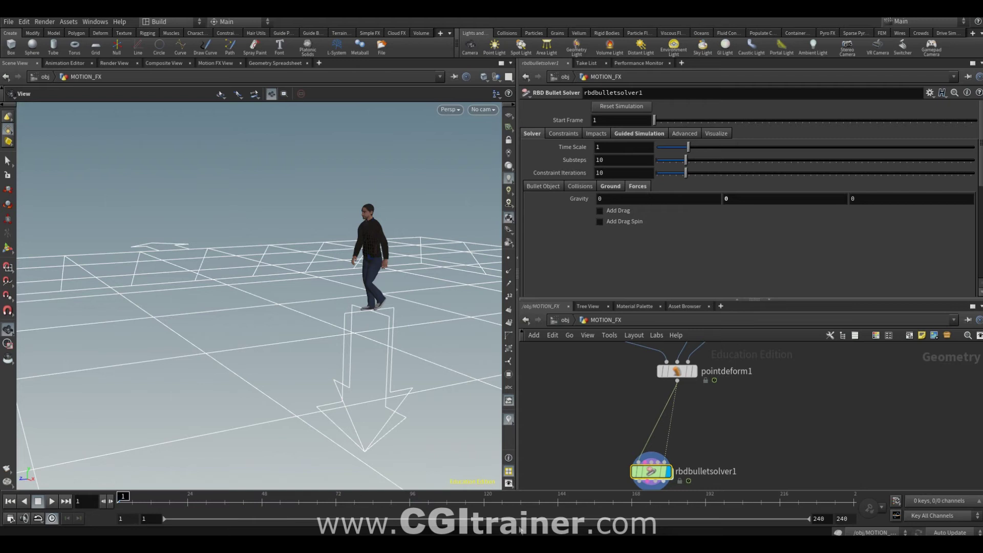
left_click(533, 186)
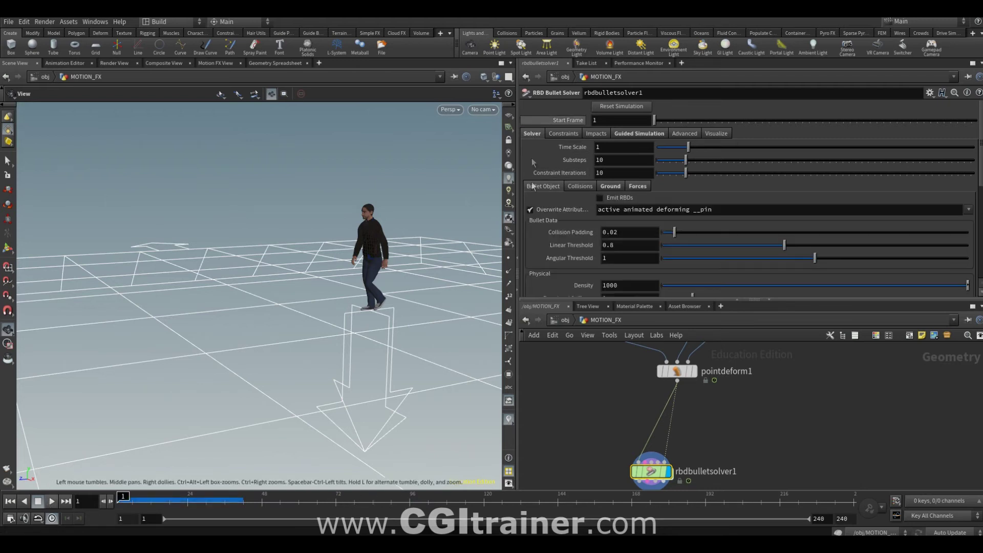
scroll(585, 288, "down", 5)
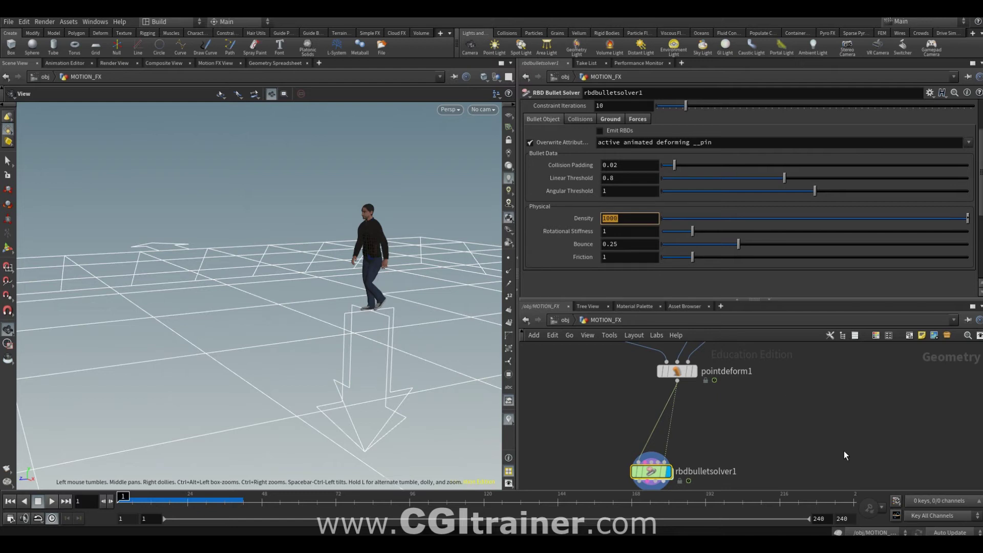
type("1")
key("Return")
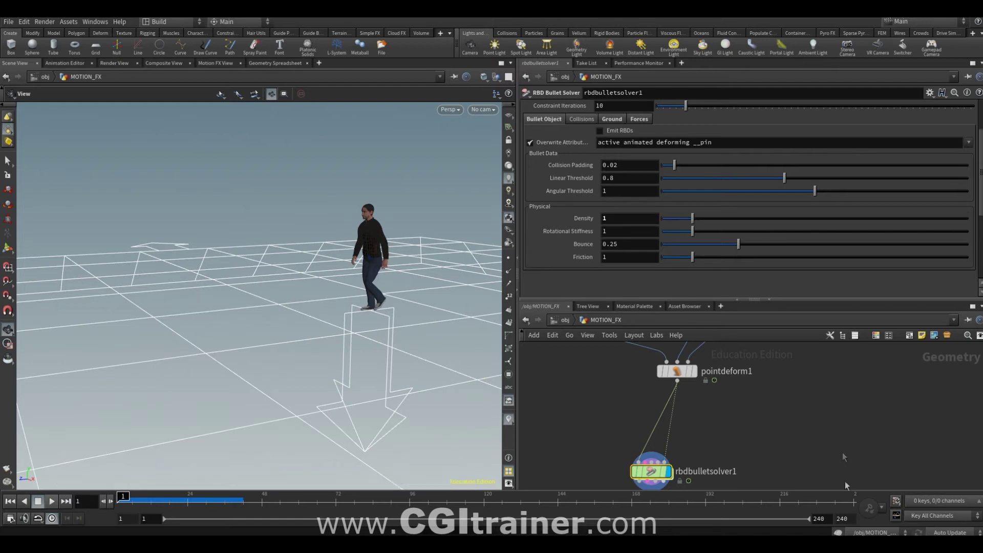
- Enable Add Drag with a Wind Velocity of 0, 2, -2
left_click(644, 119)
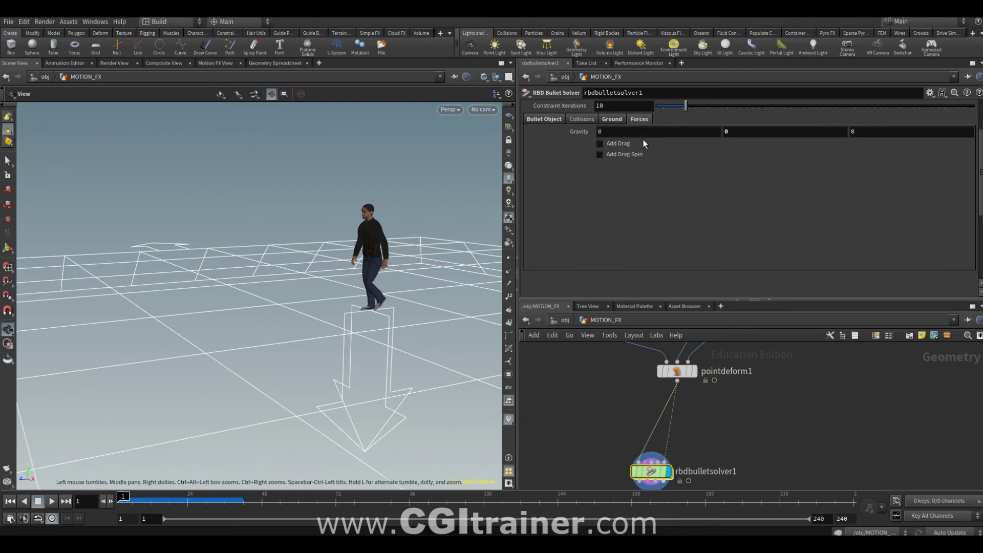
left_click(609, 145)
type("-2")
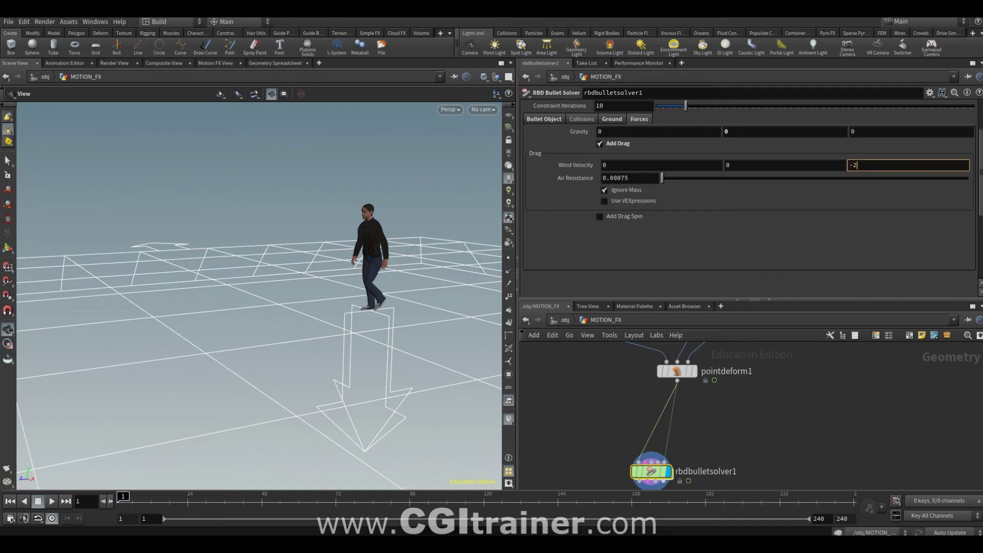
key("Return")
scroll(598, 113, "up", 3)
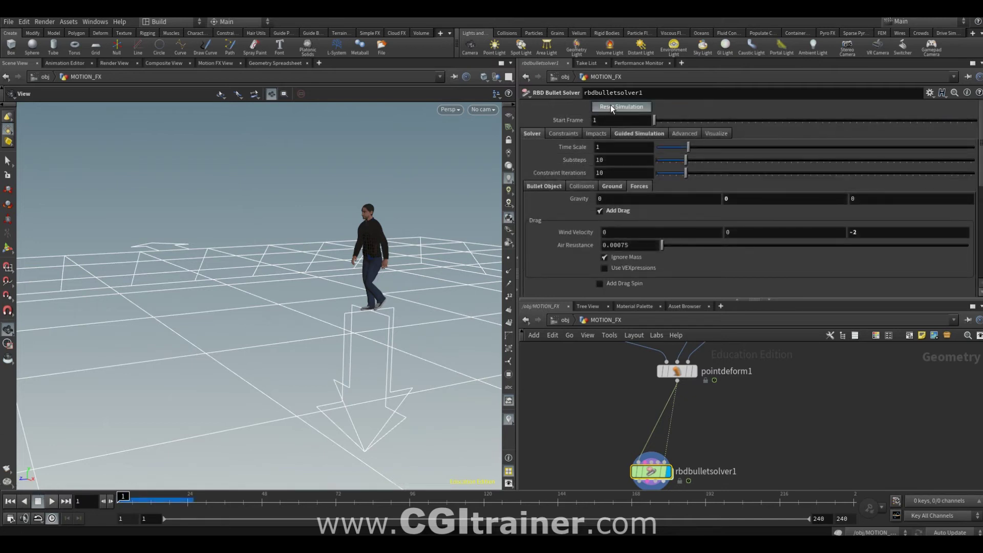
scroll(700, 264, "down", 3)
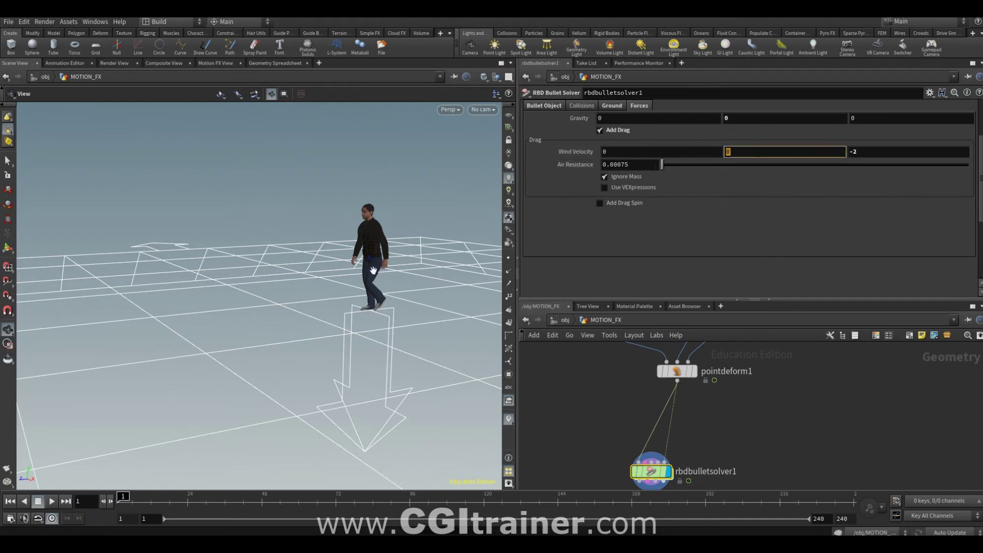
type("2")
key("Return")
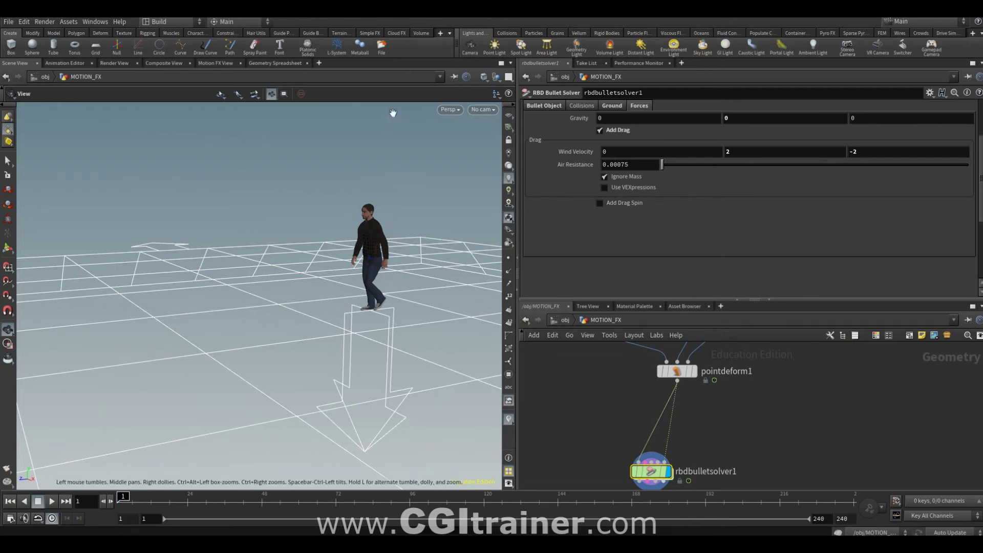
- Enable the accumulated Distance Threshold at 0.986, preview the shatter, and rewind to frame 1
left_click(649, 103)
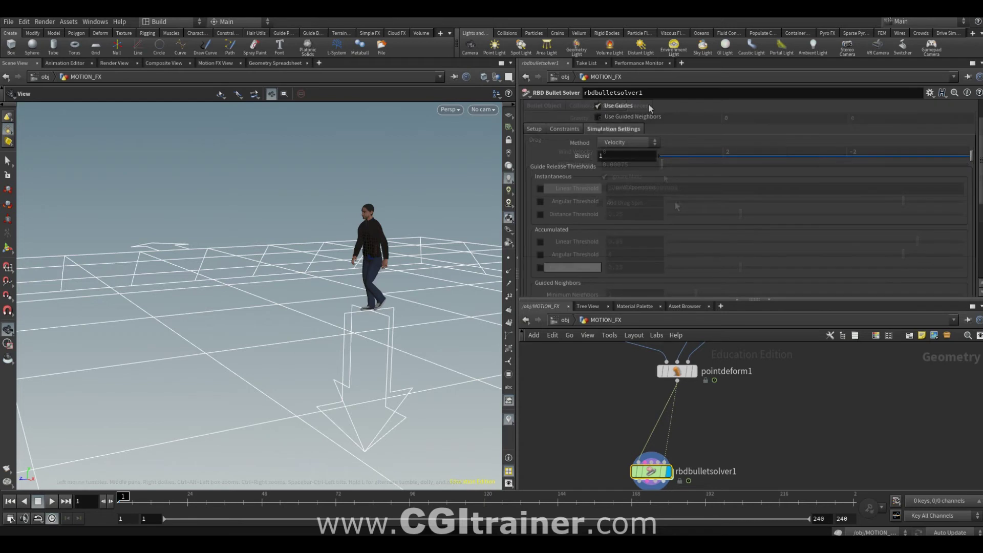
left_click(537, 269)
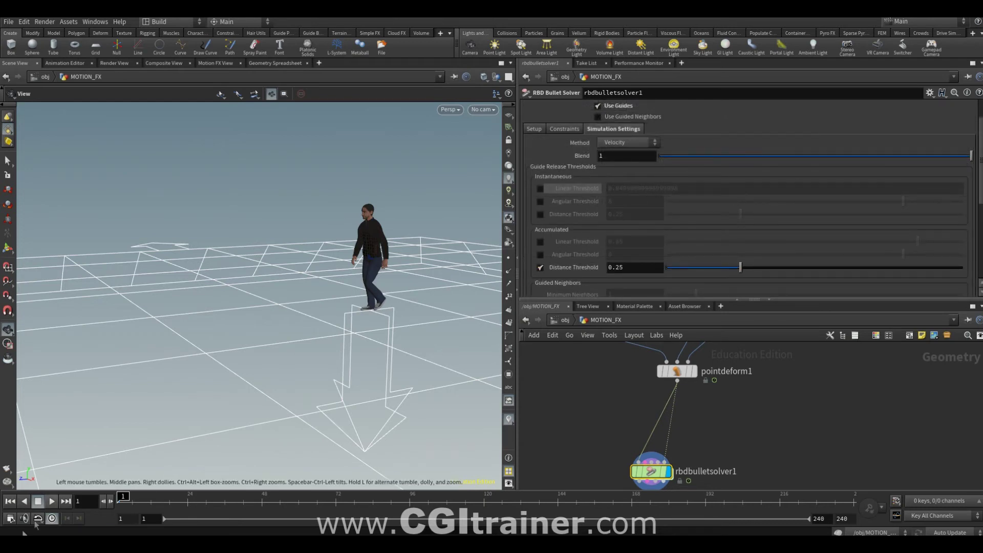
left_click(53, 501)
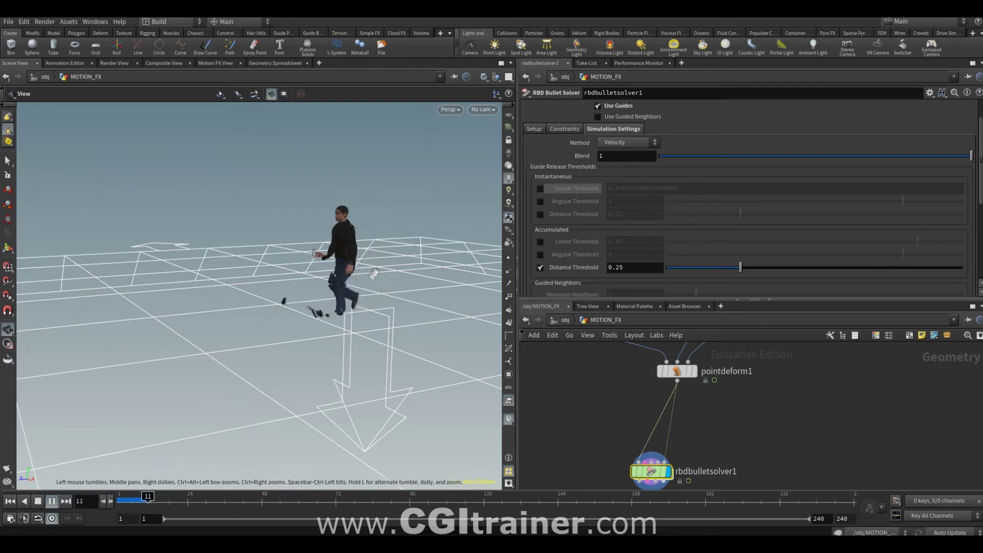
left_click_drag(800, 272, 957, 267)
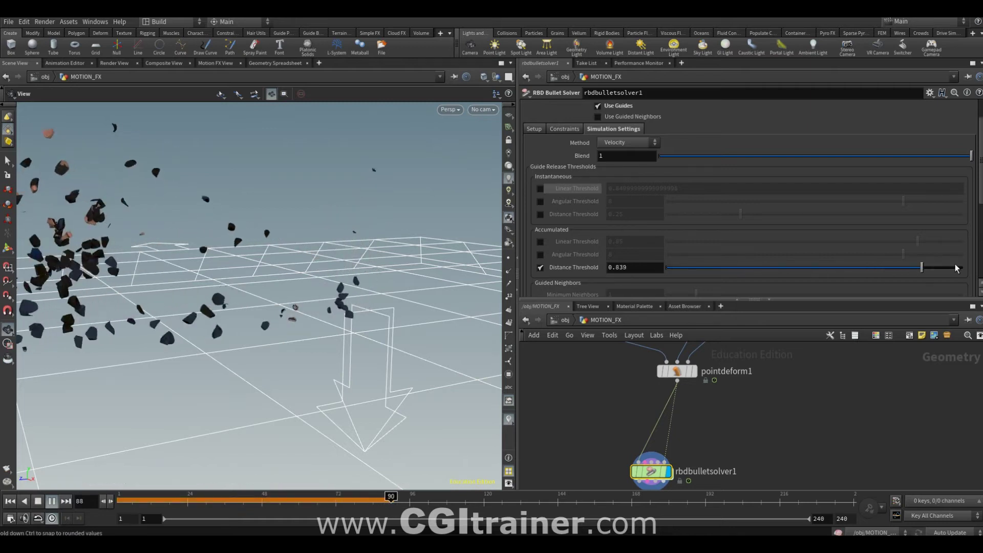
left_click(10, 501)
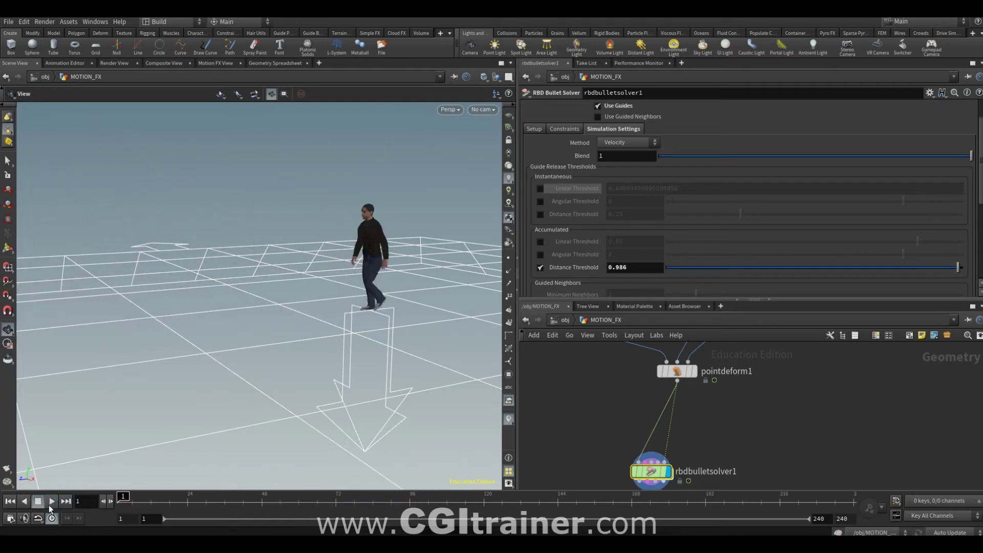
left_click(52, 501)
left_click(11, 501)
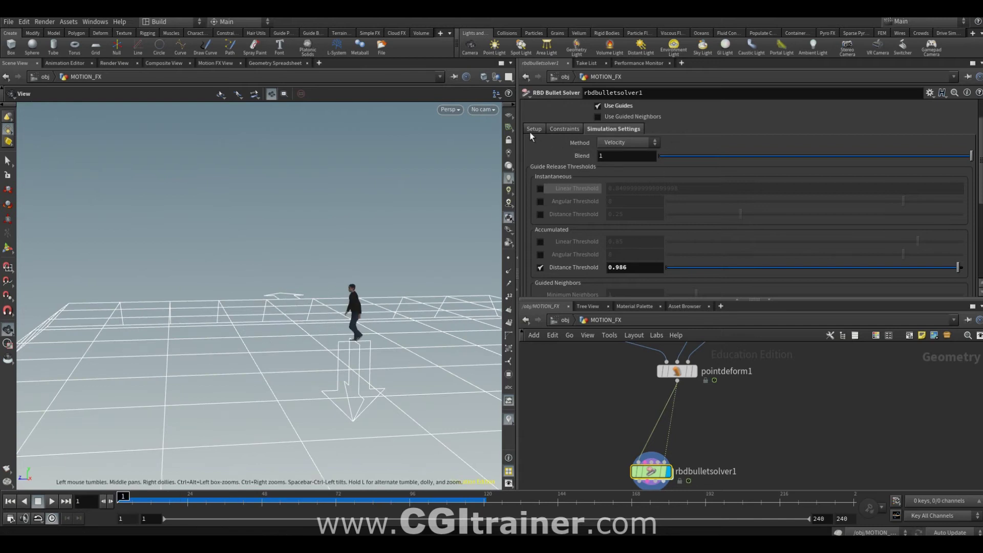
- Adjust the solver's Wind Velocity Z value, then play and orbit higher to watch fragments blow away
scroll(530, 132, "up", 3)
left_click(531, 134)
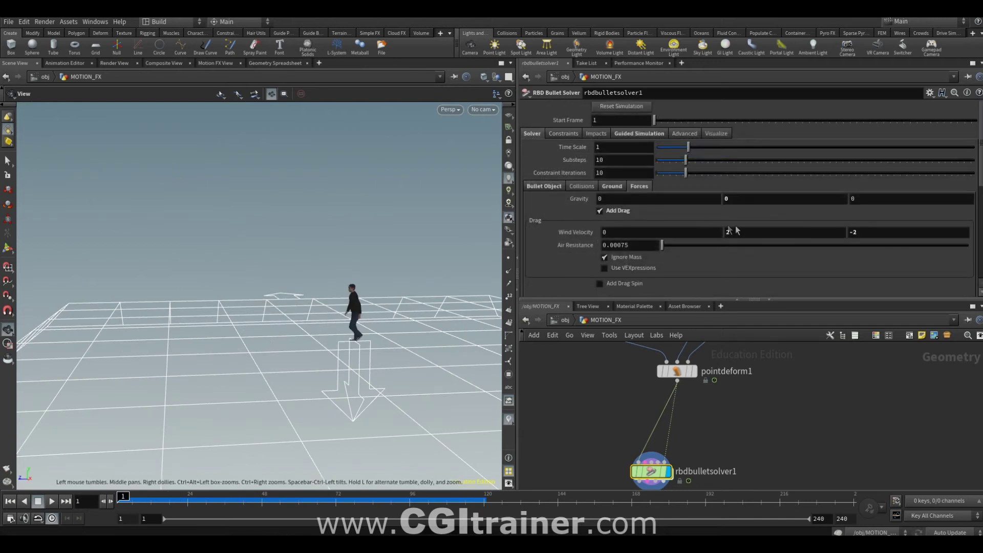
middle_click_drag(853, 232, 840, 232)
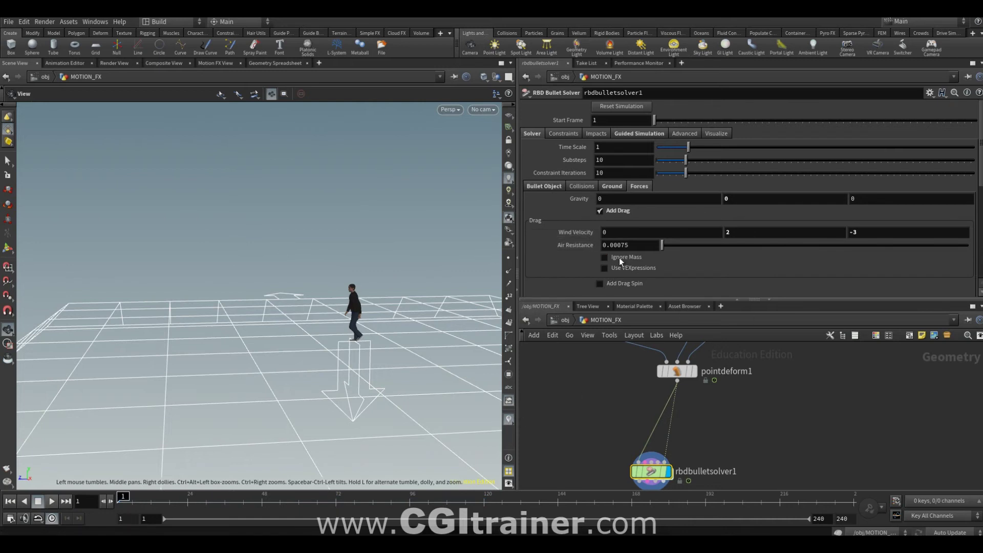
left_click(52, 501)
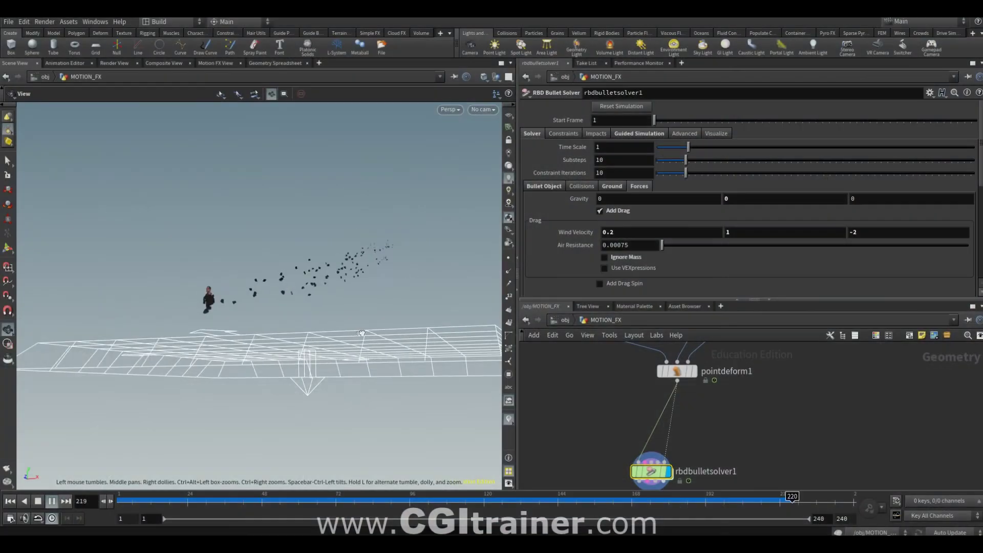
left_click_drag(266, 359, 307, 348)
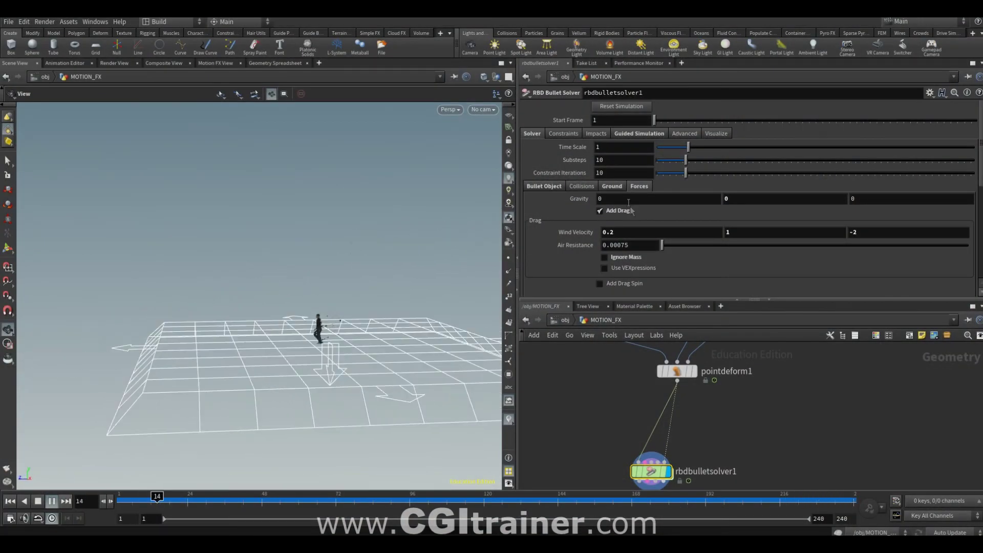
- Set Add Ground Plane to None, pan the network to the fracture nodes, and rewind to frame 1
left_click(615, 189)
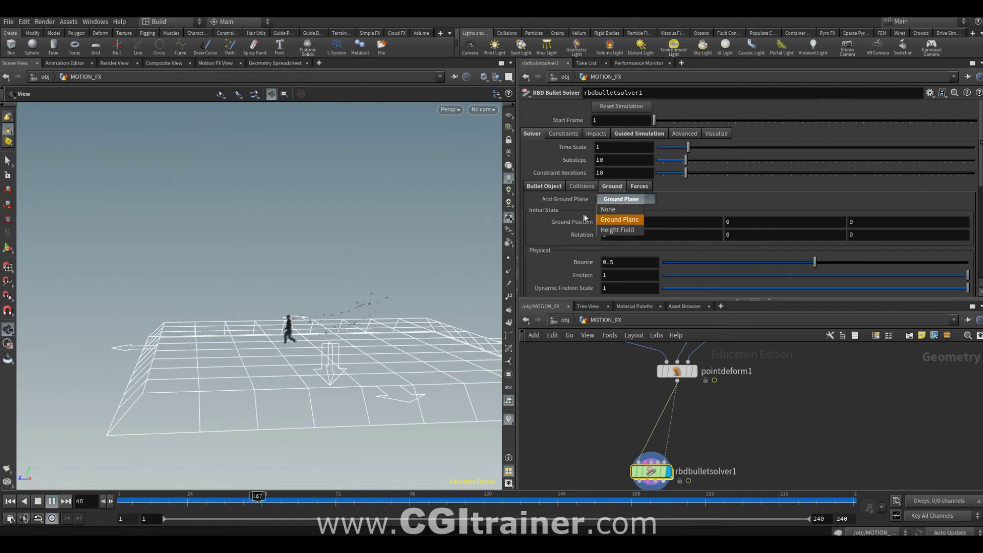
left_click(619, 209)
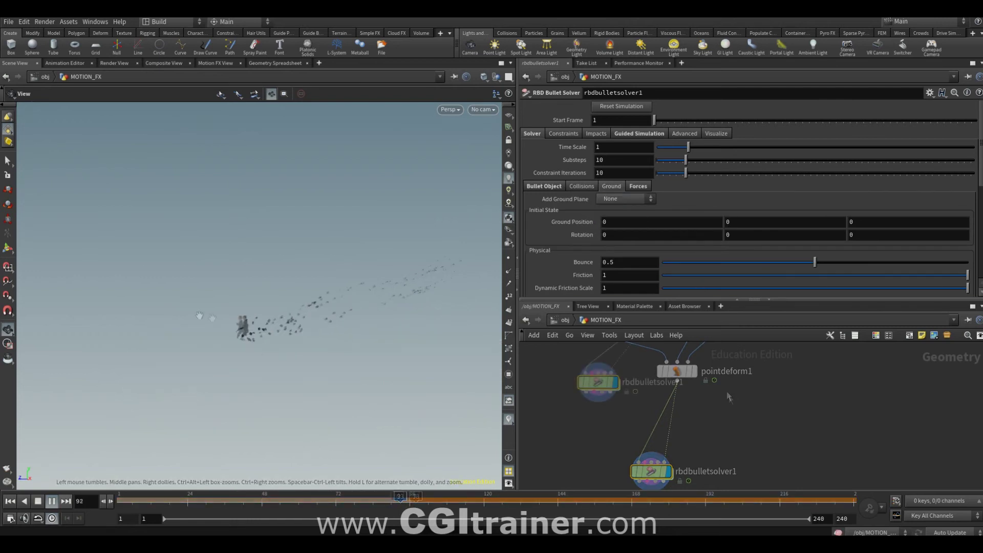
middle_click_drag(727, 393, 736, 456)
scroll(737, 456, "down", 3)
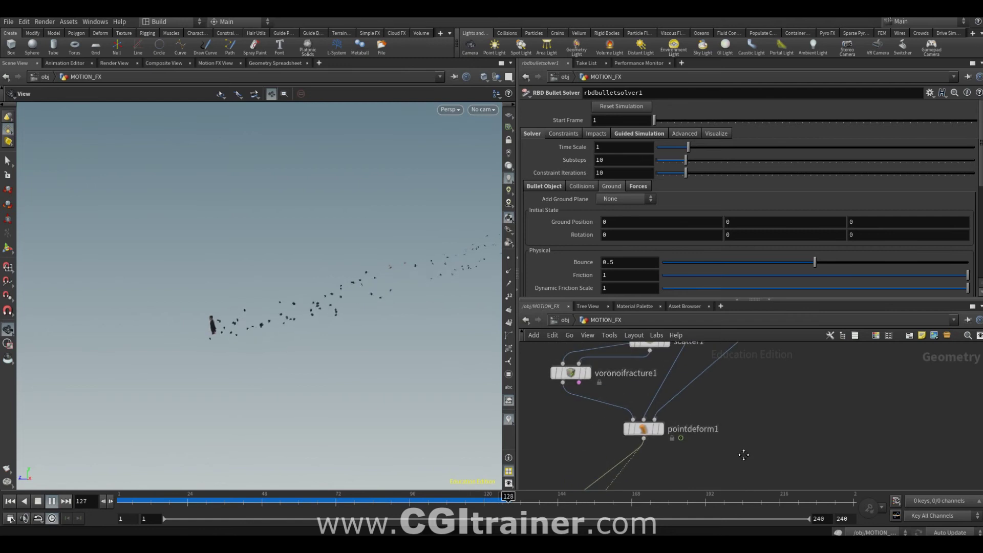
mouse_move(741, 419)
middle_mouse_down()
mouse_move(793, 416)
mouse_move(687, 440)
middle_mouse_up()
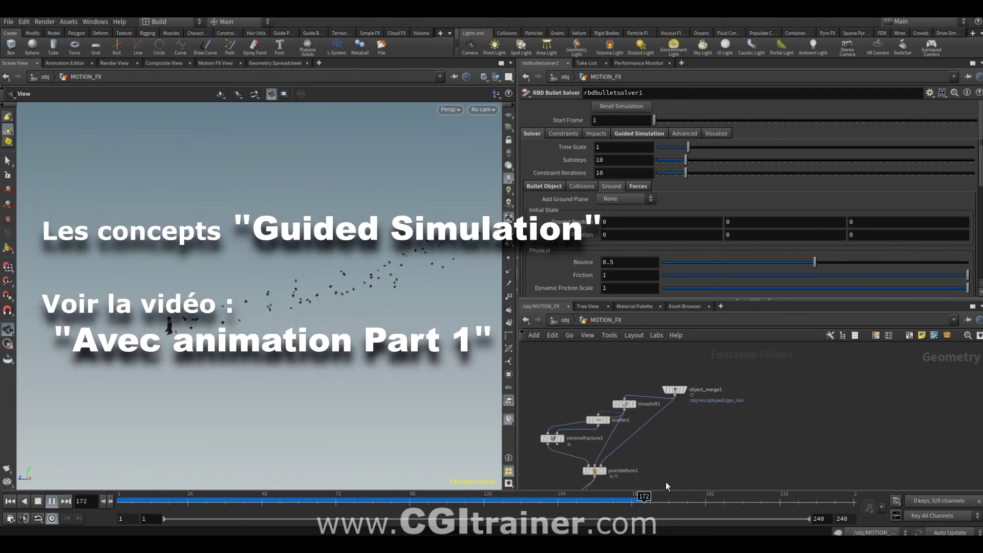
middle_click_drag(670, 388, 747, 269)
left_click_drag(683, 495, 123, 495)
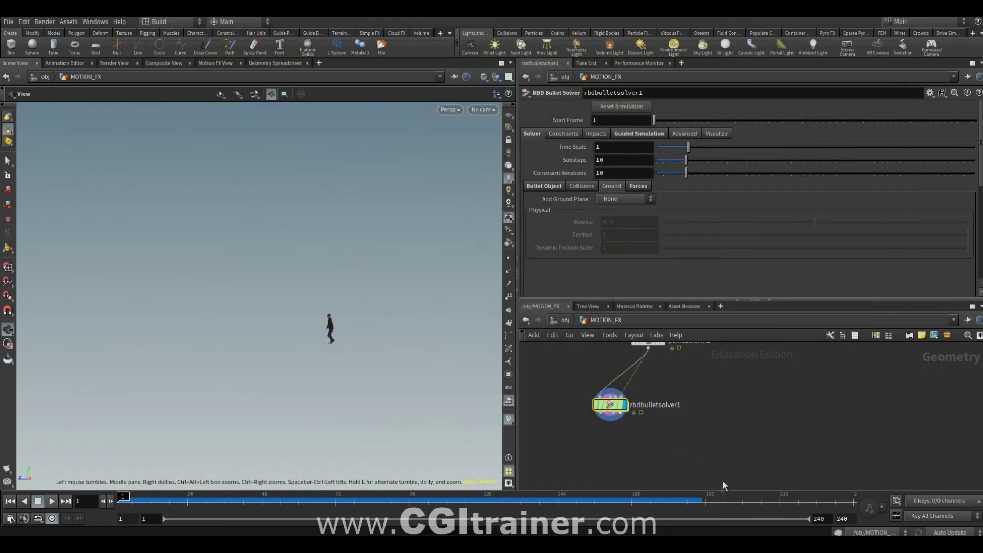
middle_click_drag(749, 456, 753, 430)
- Inspect pointdeform1 by scrubbing to frames 150 and 136, then return to frame 1
scroll(675, 460, "up", 3)
left_click(670, 434)
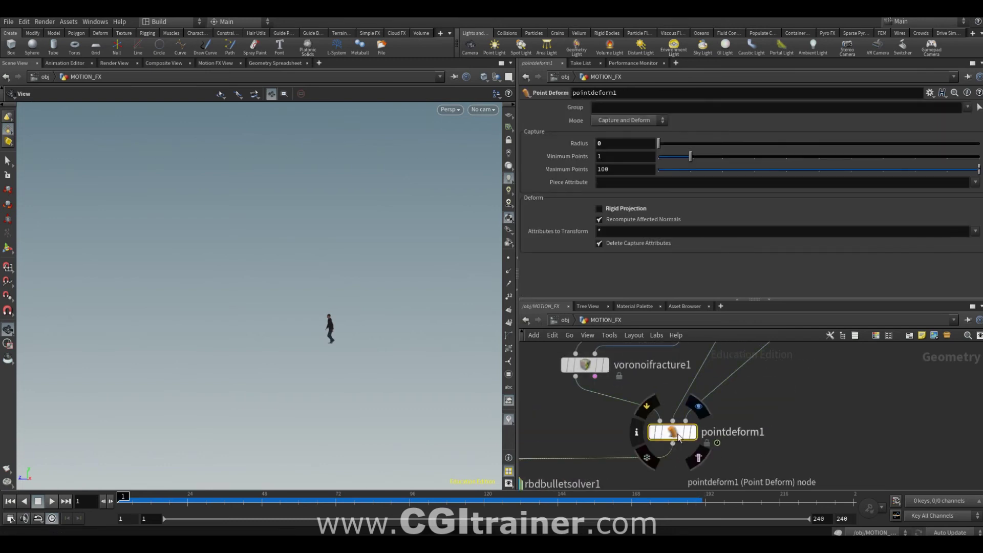
mouse_move(152, 495)
left_mouse_down()
mouse_move(625, 511)
mouse_move(532, 507)
left_mouse_up()
left_click_drag(583, 372, 565, 365)
key("ctrl+Up")
- Display rbdbulletsolver1 in the viewport and scrub through the fracture simulation
middle_click_drag(602, 402, 695, 323)
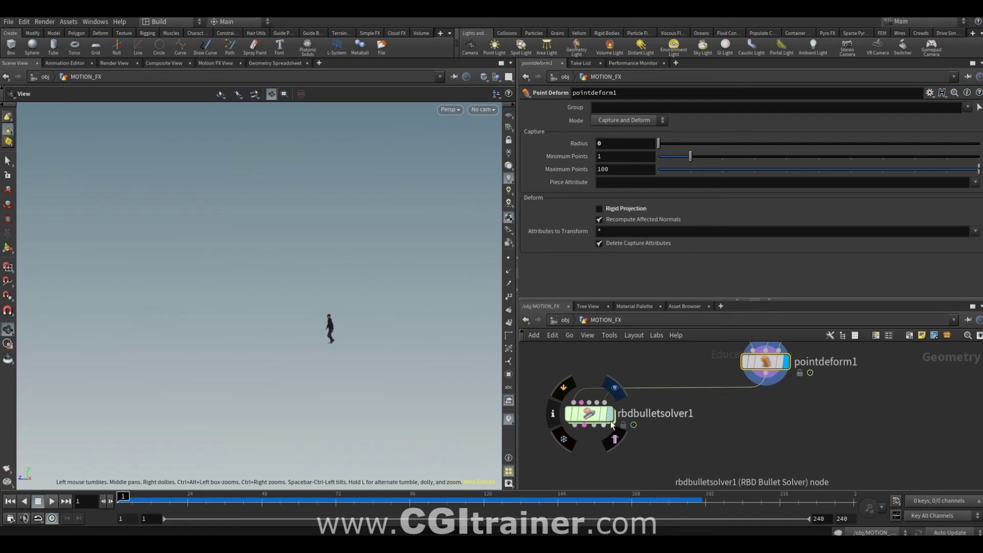
left_click(610, 412)
left_click(166, 496)
left_click_drag(203, 491, 635, 495)
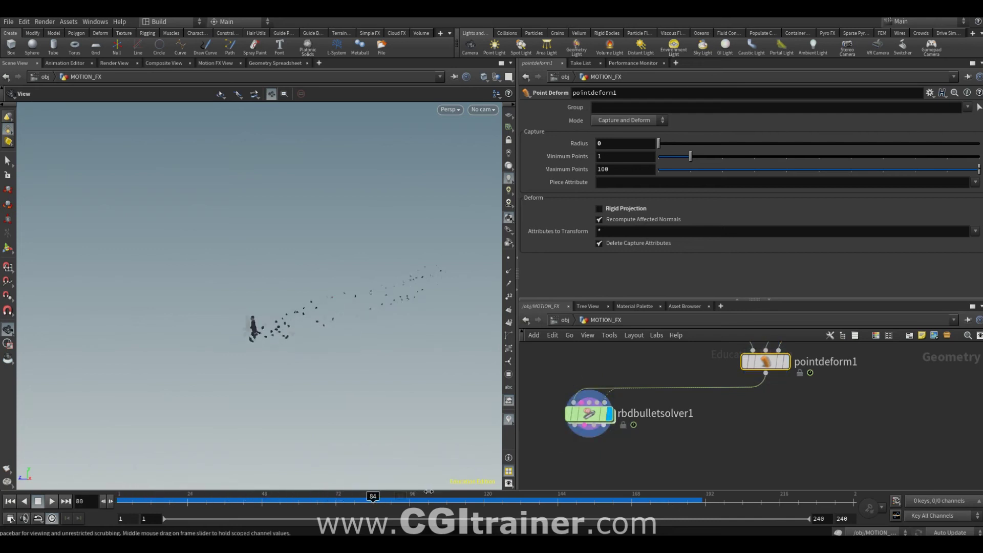
key("ctrl+Up")
- Rearrange pointdeform1 and rbdbulletsolver1 in the network to make room for a new node
middle_click_drag(768, 371, 741, 413)
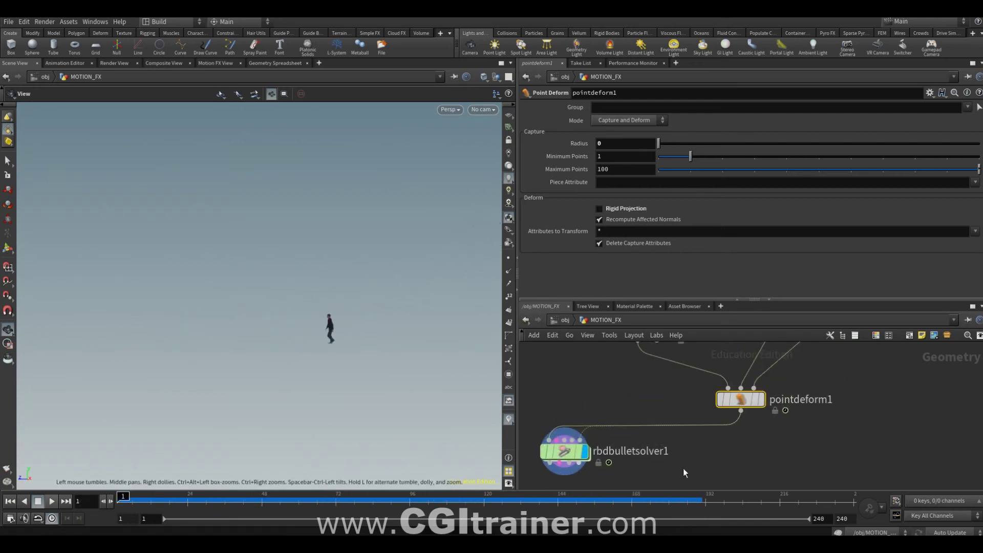
left_click_drag(740, 413, 744, 419)
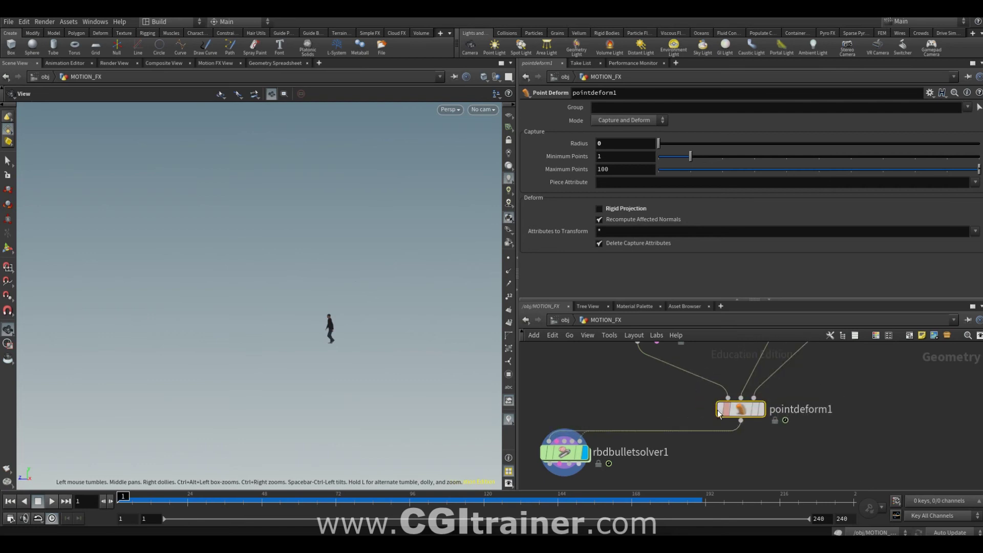
left_click_drag(574, 450, 592, 449)
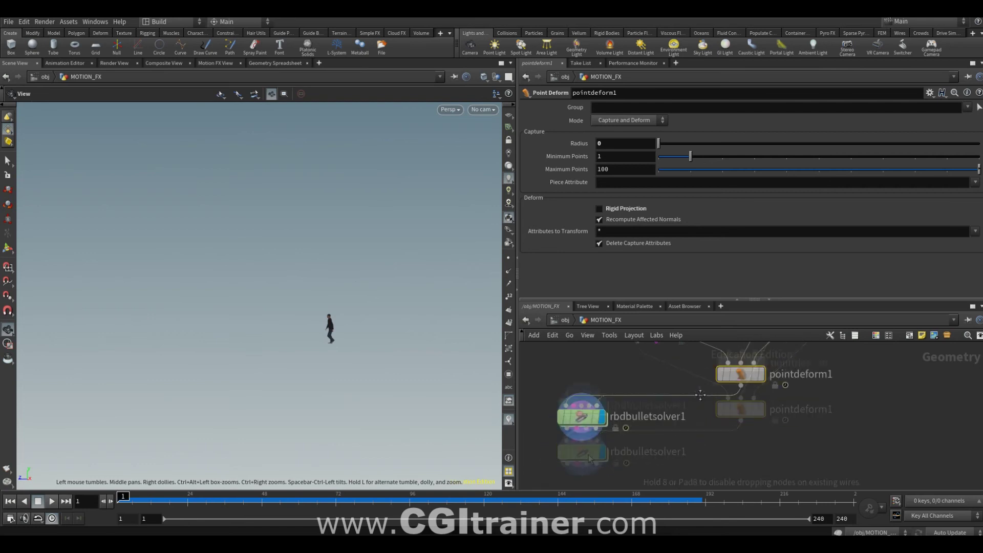
middle_click_drag(591, 482, 592, 426)
- Add a Blend Shapes node below pointdeform1 with rbdbulletsolver1 wired as its second input
key("Tab")
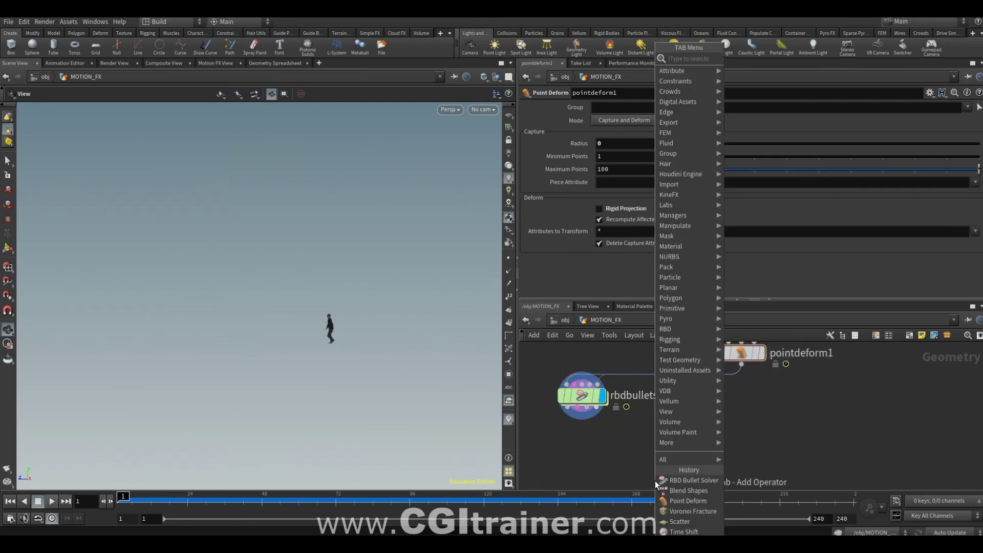
type("blend")
key("Return")
left_click(741, 459)
left_click_drag(740, 449, 741, 364)
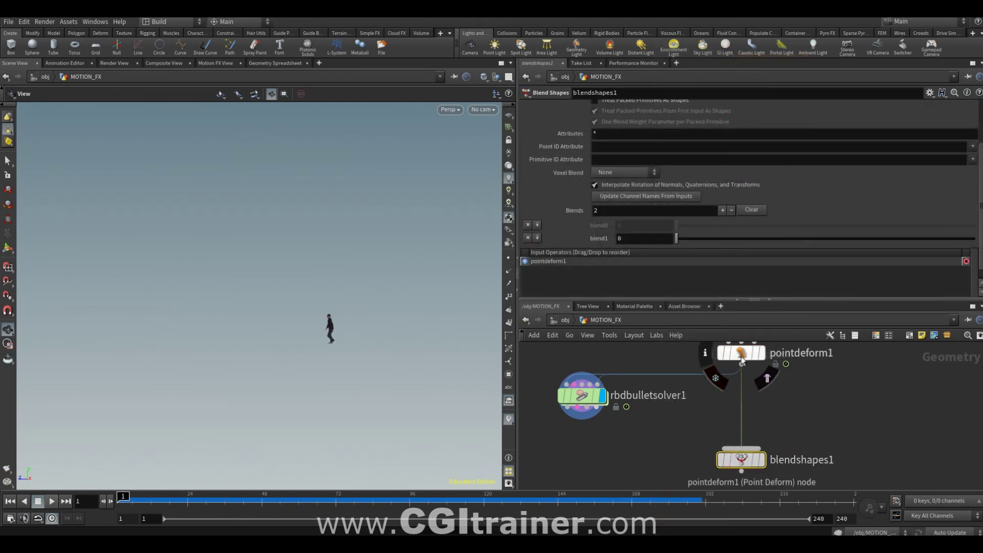
left_click_drag(751, 449, 734, 396)
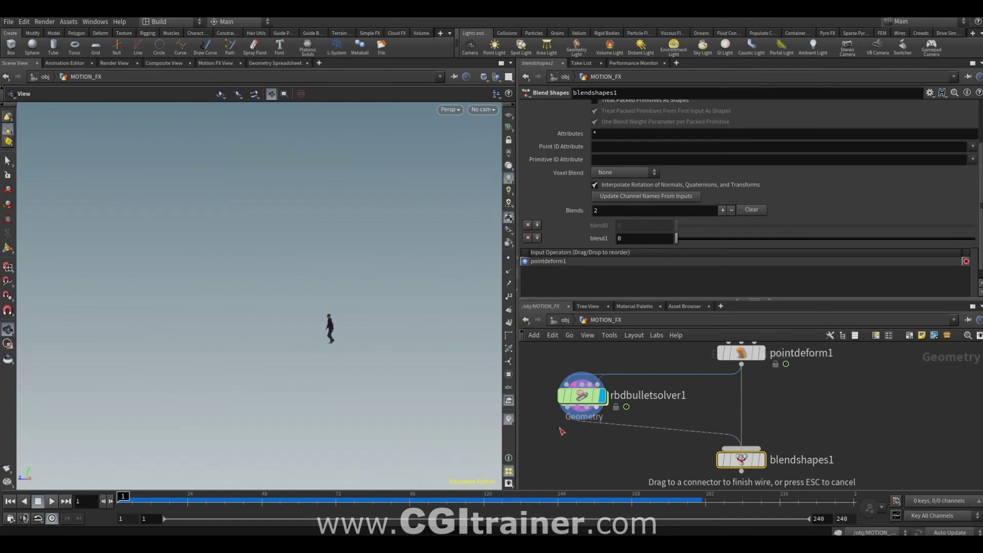
left_click_drag(587, 480, 579, 405)
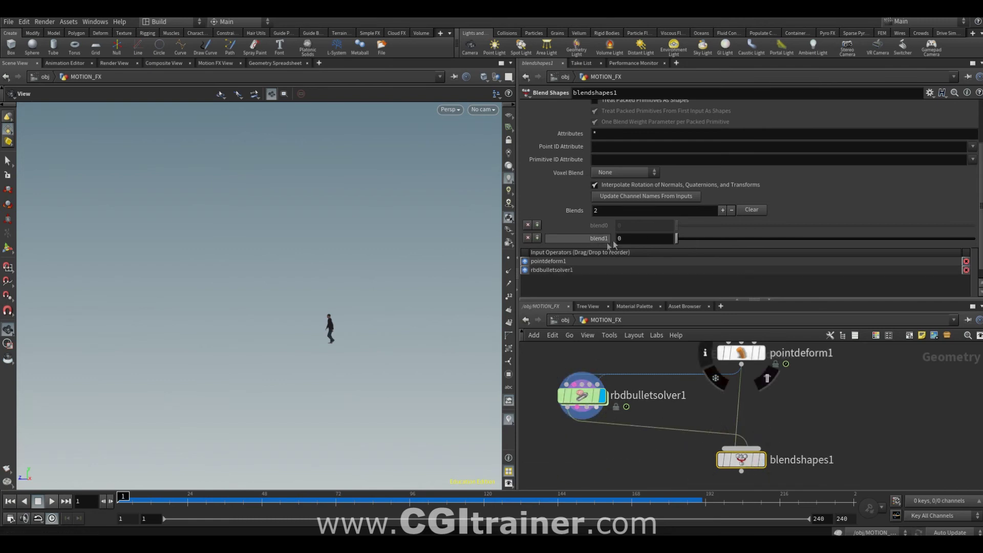
- Update blendshapes1's channel names, display it, and test the solver blend weight during playback
left_click(659, 196)
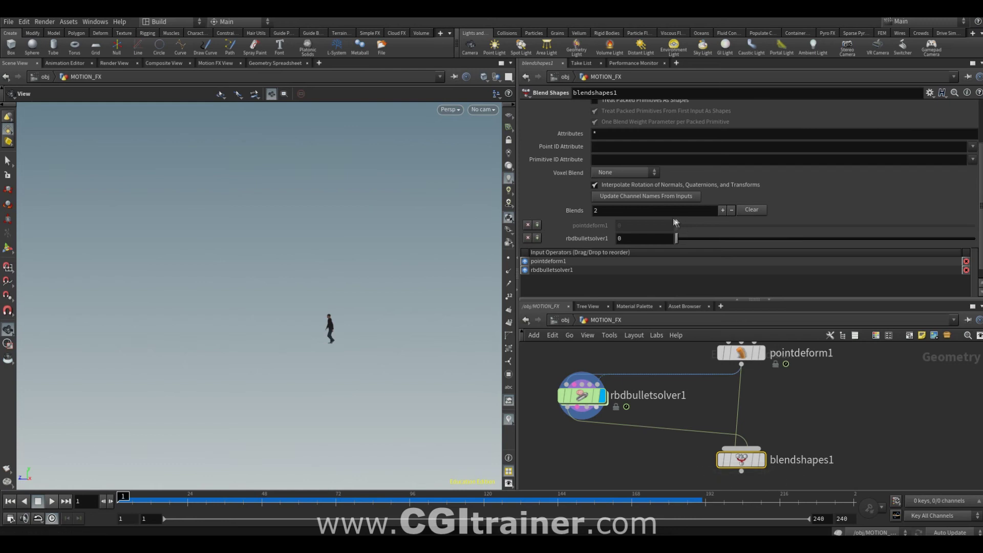
left_click(761, 459)
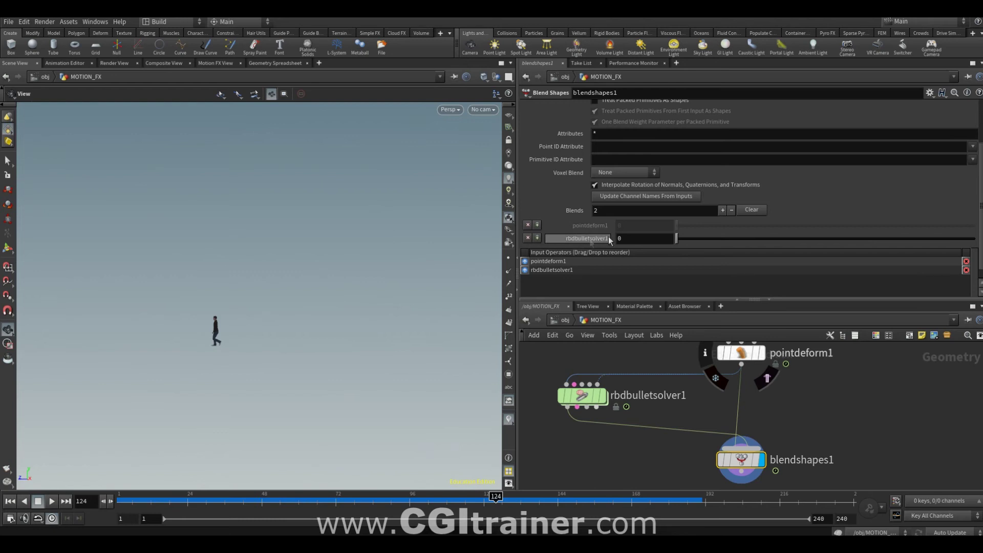
mouse_move(676, 238)
left_mouse_down()
mouse_move(860, 246)
mouse_move(746, 244)
left_mouse_up()
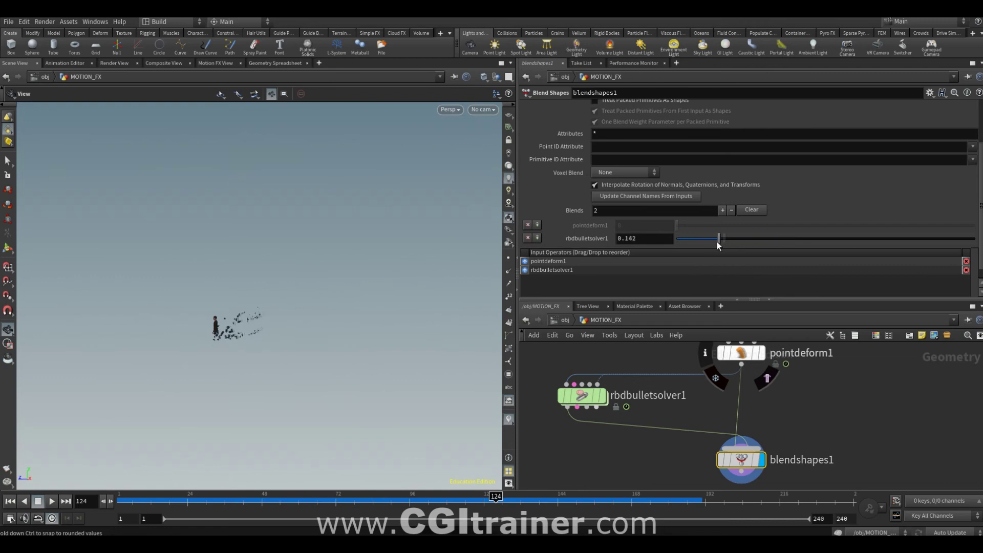
left_click(48, 502)
mouse_move(735, 240)
left_mouse_down()
mouse_move(810, 238)
mouse_move(676, 238)
left_mouse_up()
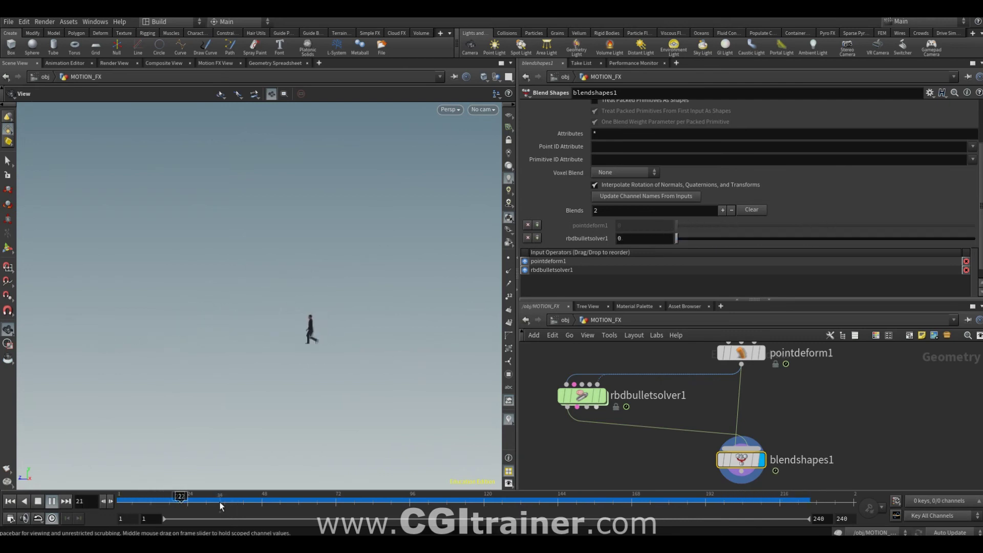
left_click(38, 501)
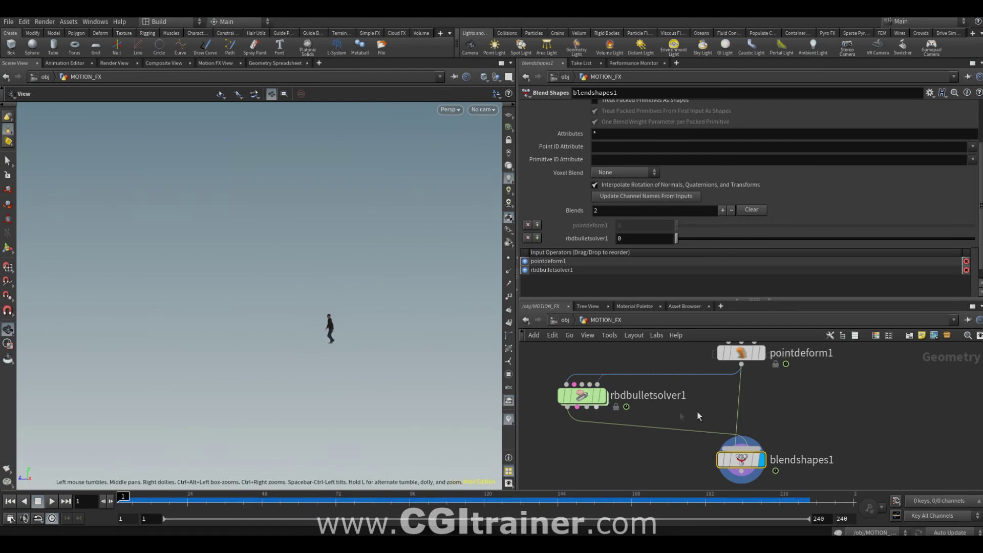
left_click(587, 395)
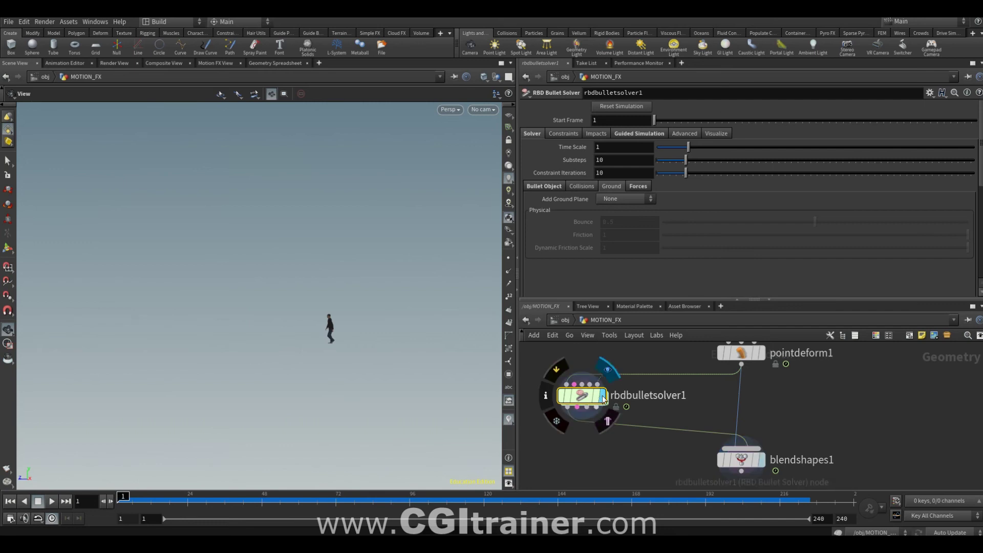
- Reset the simulation, set rbdbulletsolver1's Start Frame to 50, and play to check
left_click(622, 106)
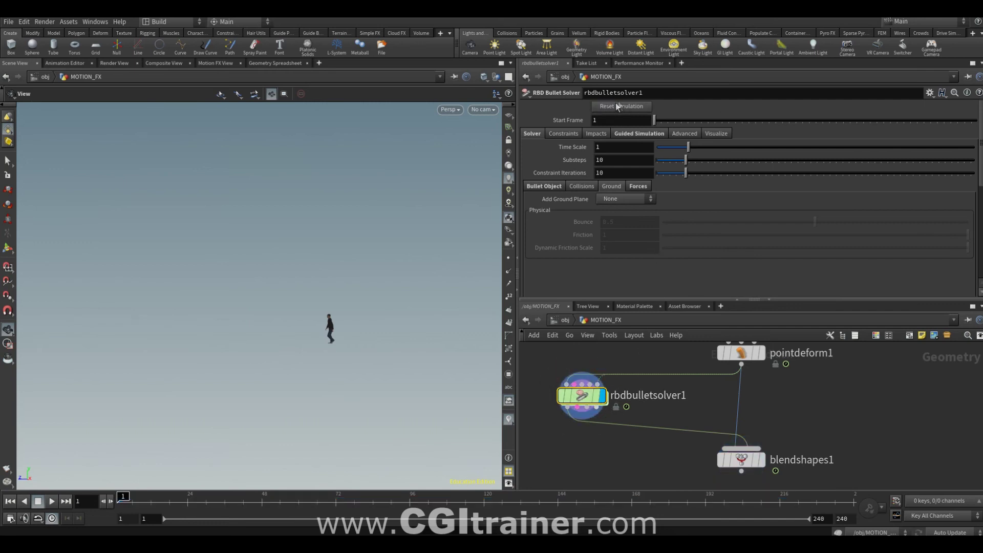
left_click(594, 120)
type("50")
key("Return")
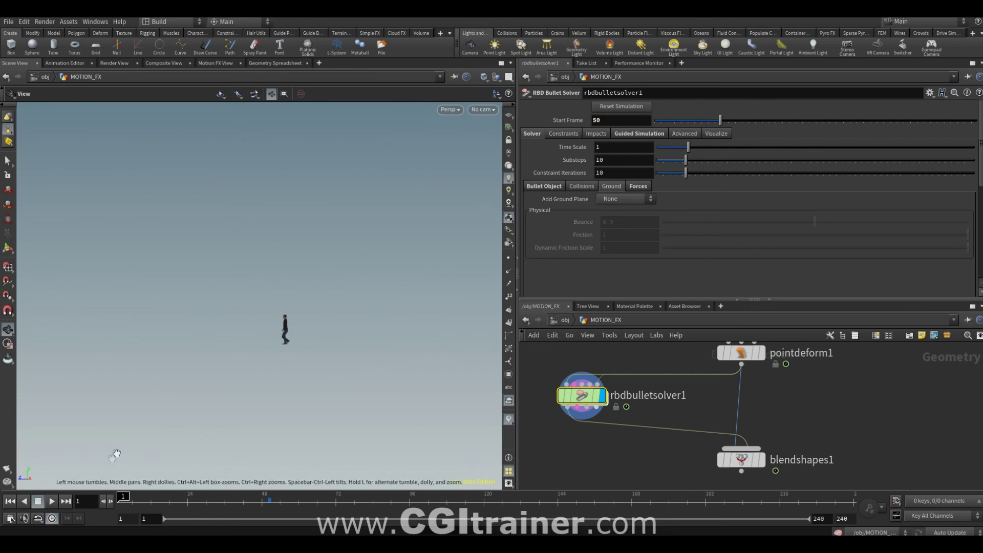
left_click(53, 500)
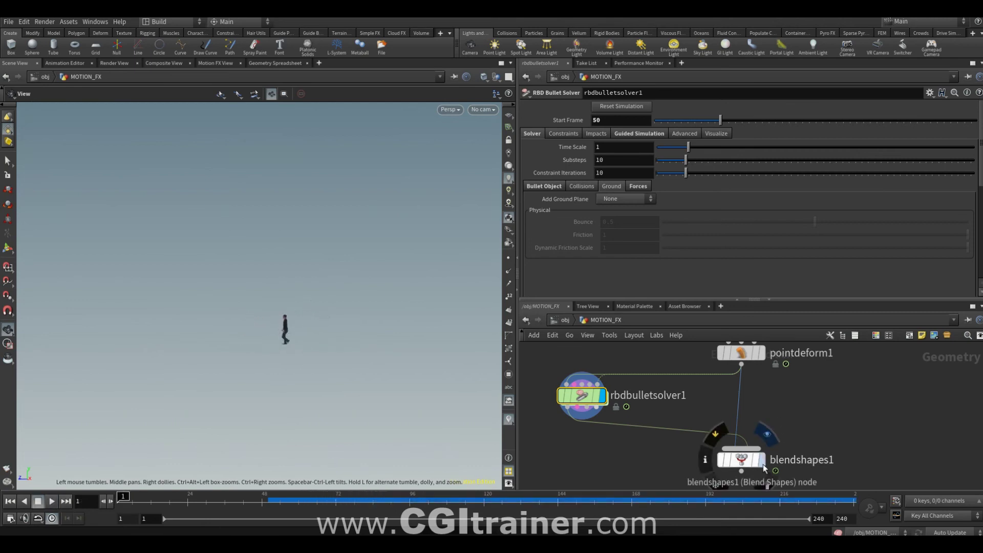
left_click(761, 461)
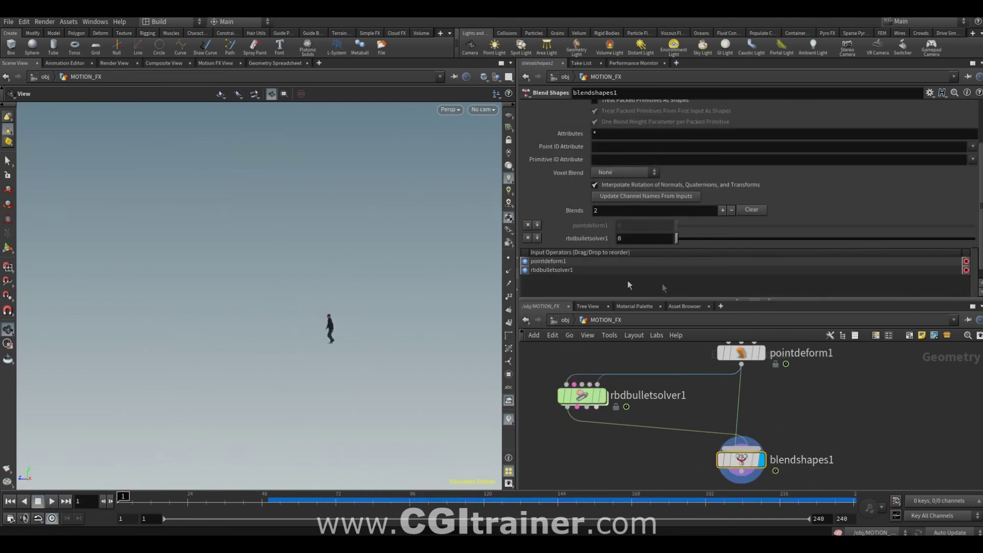
- Key the rbdbulletsolver1 blend weight at 0 on frame 70 and 0.5 on frame 94
mouse_move(240, 496)
left_mouse_down()
mouse_move(261, 478)
mouse_move(339, 491)
left_mouse_up()
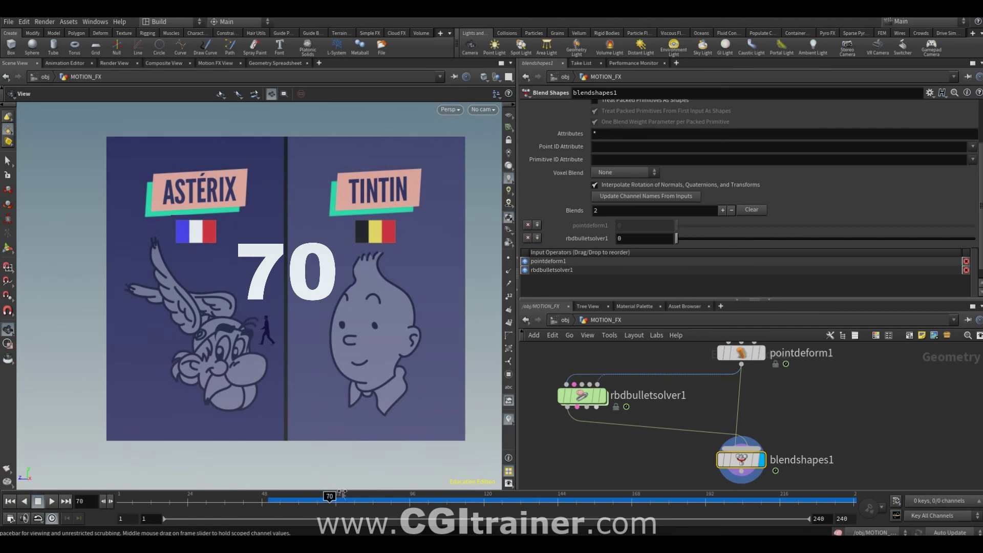
left_click(627, 239, "alt")
left_click(334, 485)
left_click_drag(334, 485, 404, 484)
left_click_drag(676, 238, 755, 238)
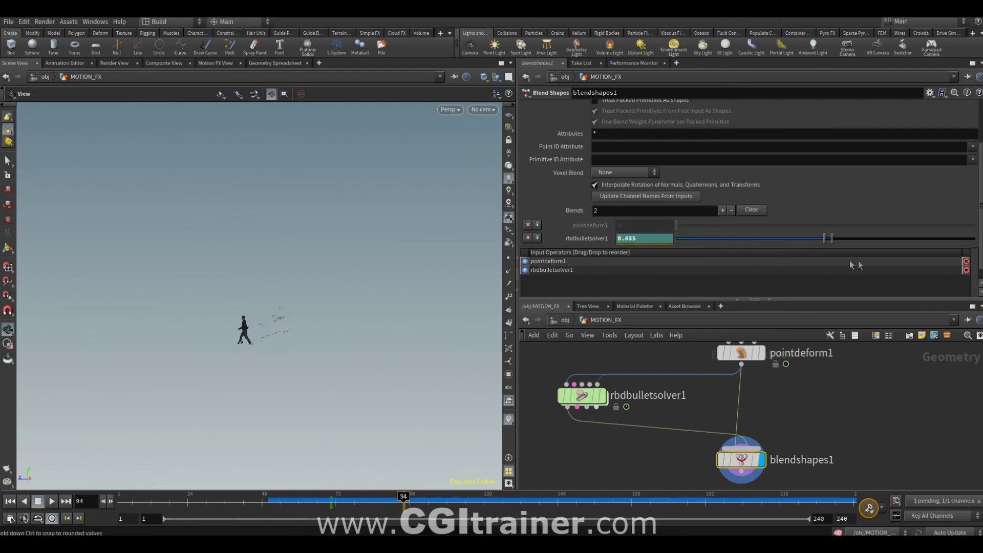
mouse_move(910, 264)
left_mouse_down()
mouse_move(981, 248)
mouse_move(738, 239)
mouse_move(810, 250)
left_mouse_up()
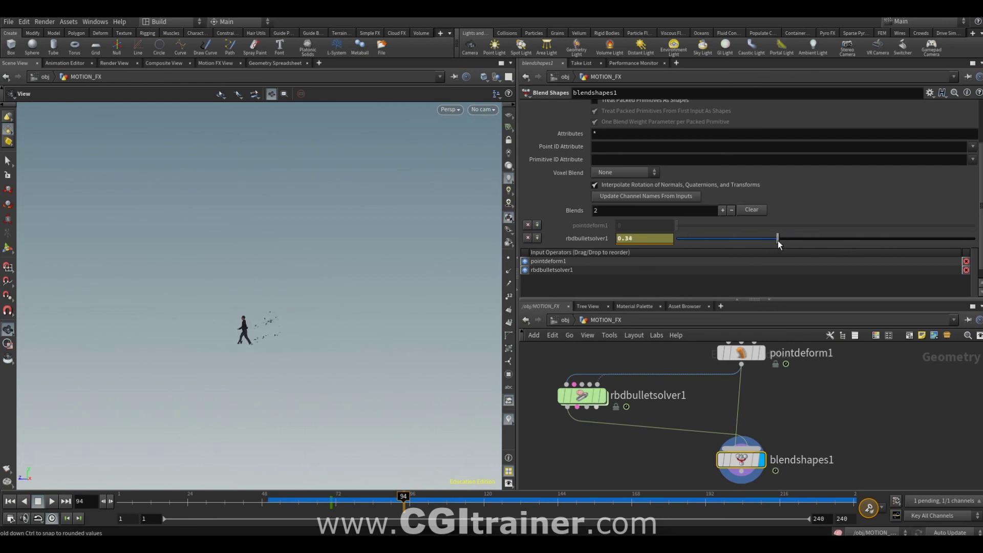
left_click_drag(796, 241, 806, 241)
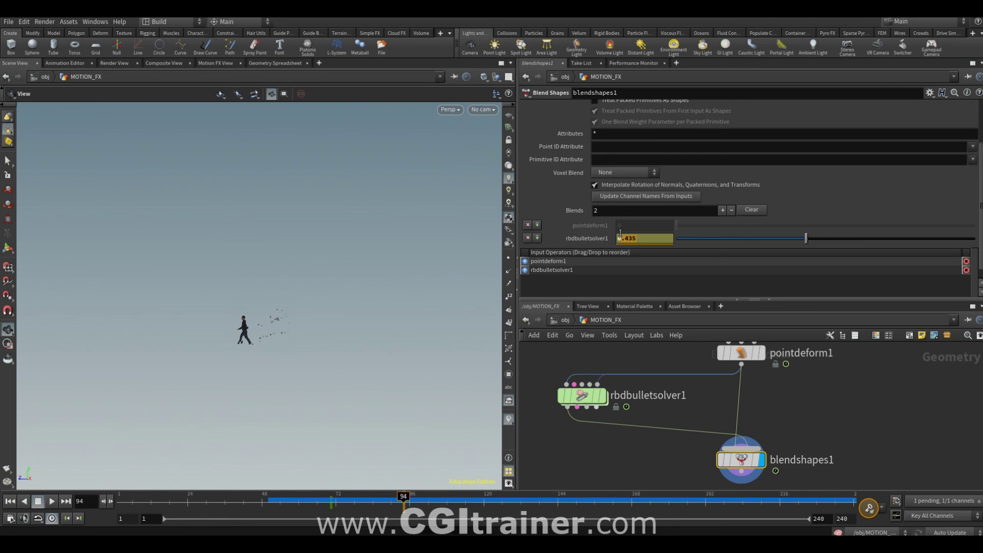
type("0.5")
key("Return")
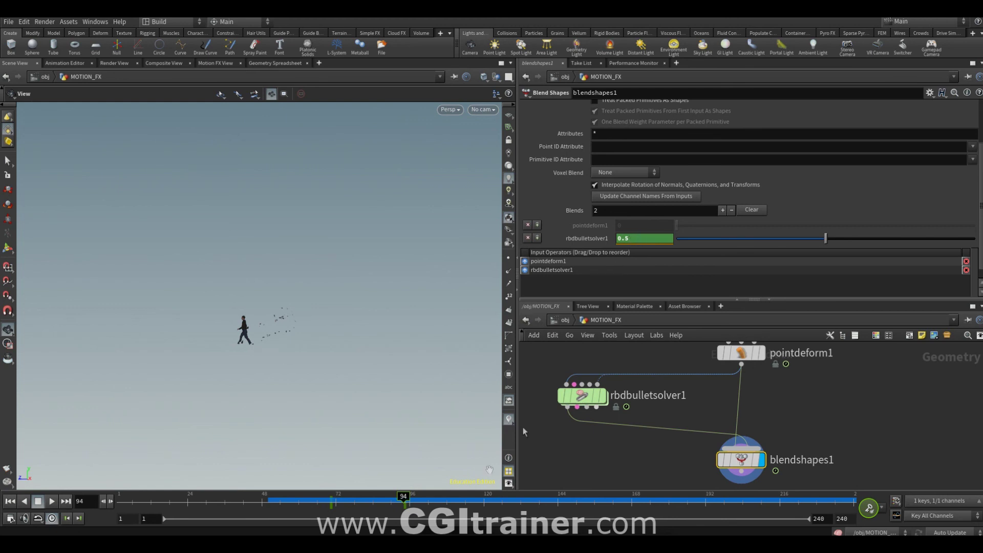
- Key the blend weight at 1 on frame 121, then rewind and play to review
mouse_move(403, 495)
left_mouse_down()
mouse_move(349, 495)
mouse_move(428, 514)
mouse_move(487, 506)
mouse_move(487, 496)
left_mouse_up()
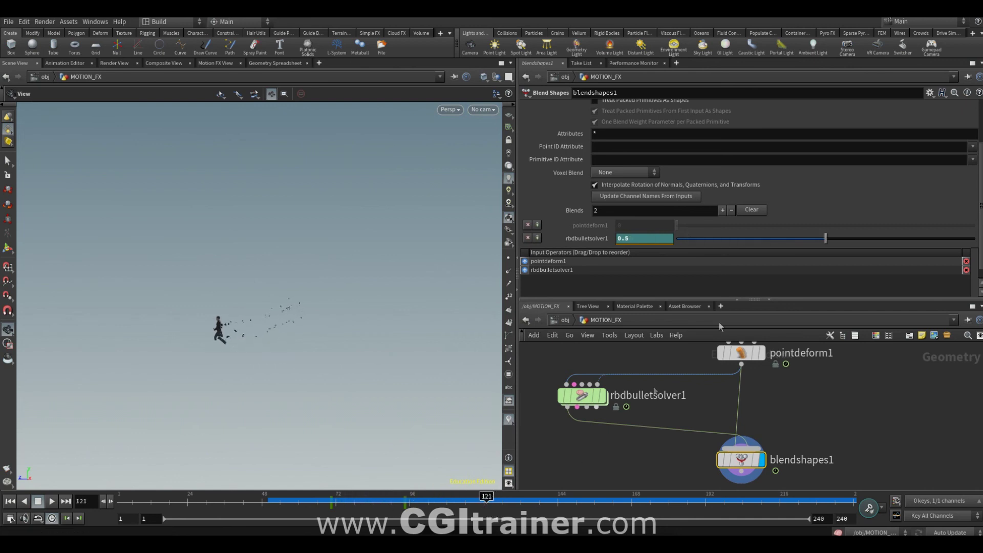
mouse_move(825, 238)
left_mouse_down()
mouse_move(868, 252)
mouse_move(970, 255)
left_mouse_up()
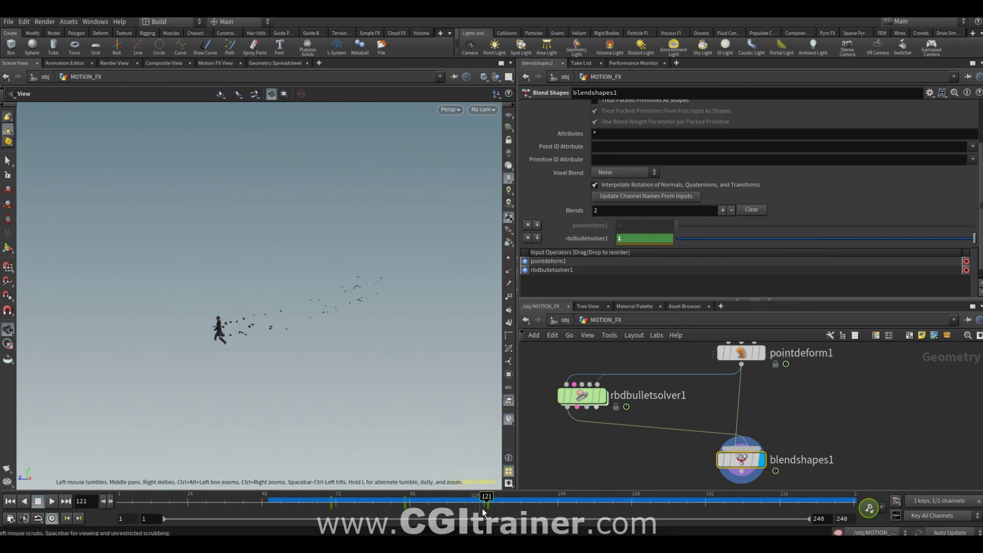
left_click_drag(486, 499, 120, 499)
left_click(51, 501)
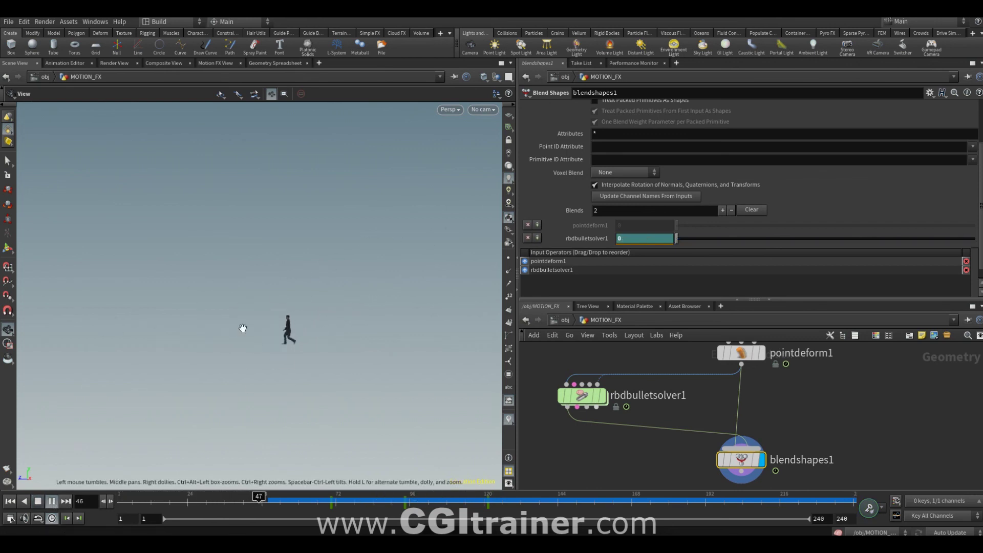